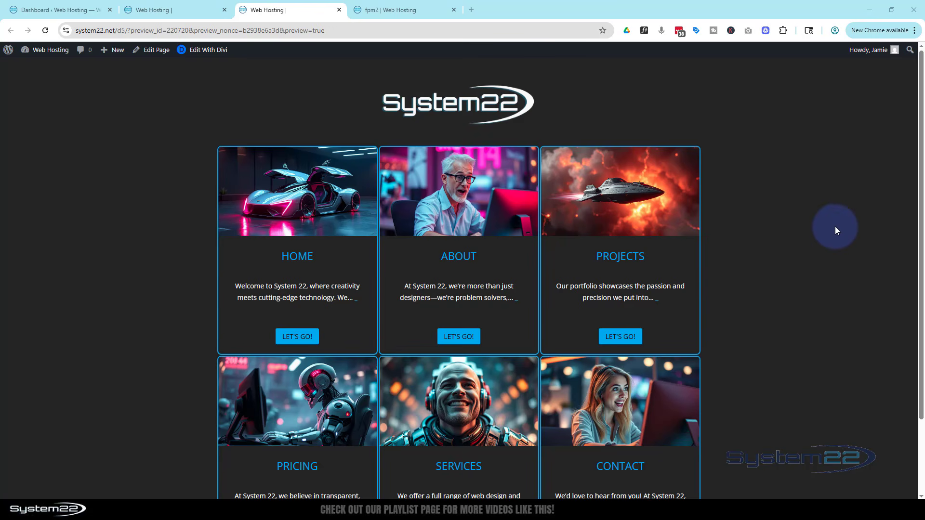
Step: Review the six-card menu page preview and compare it with the twelve-card fpm2 preview
{"action": "scroll", "coordinate": [834, 227], "scroll_direction": "down", "scroll_amount": 2}
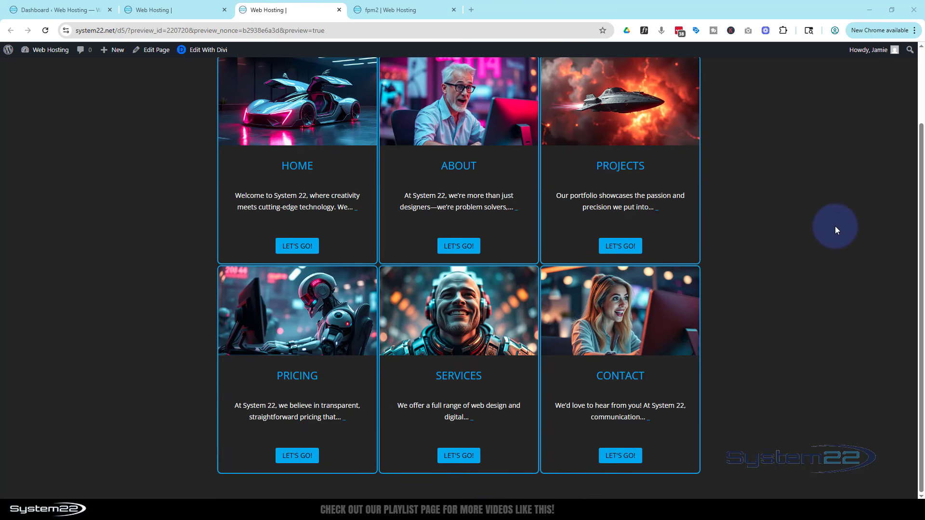
{"action": "scroll", "coordinate": [835, 227], "scroll_direction": "up", "scroll_amount": 2}
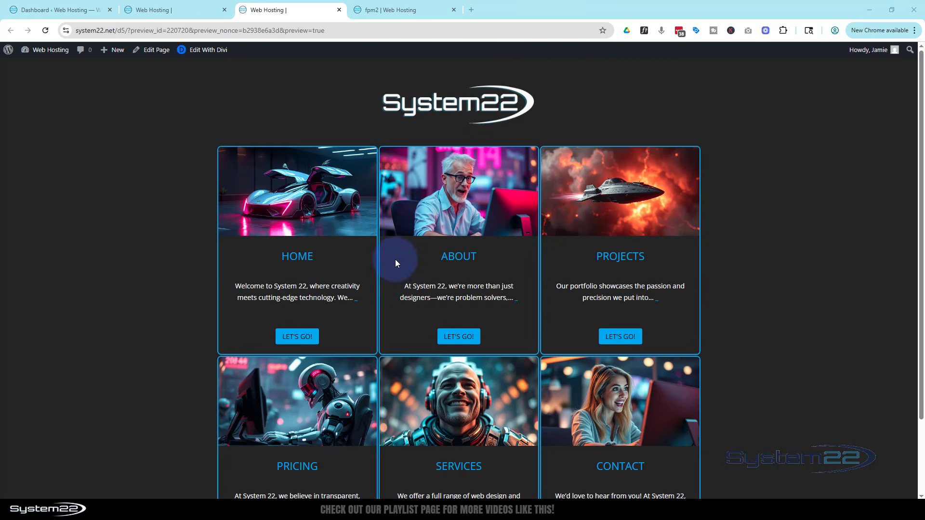
{"action": "scroll", "coordinate": [399, 259], "scroll_direction": "down", "scroll_amount": 2}
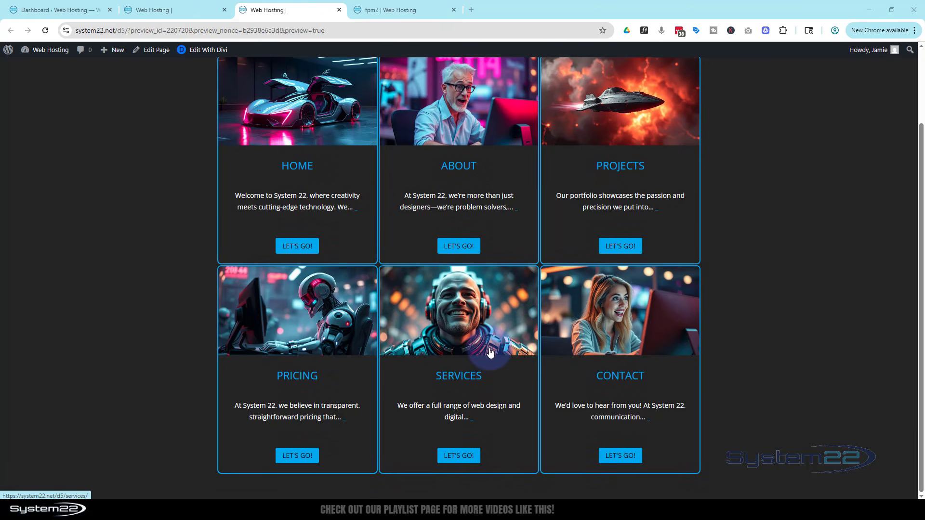
{"action": "scroll", "coordinate": [492, 354], "scroll_direction": "up", "scroll_amount": 2}
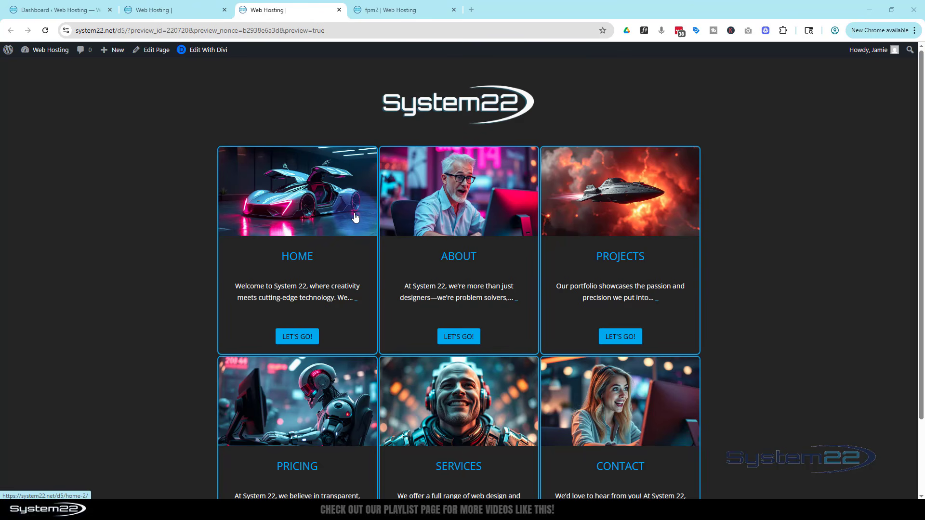
{"action": "left_click", "coordinate": [394, 13]}
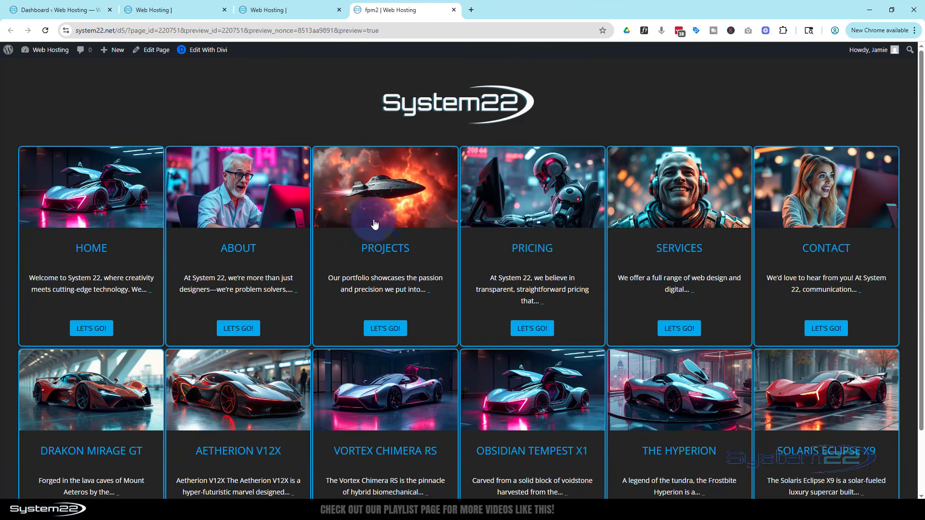
{"action": "scroll", "coordinate": [543, 240], "scroll_direction": "down", "scroll_amount": 2}
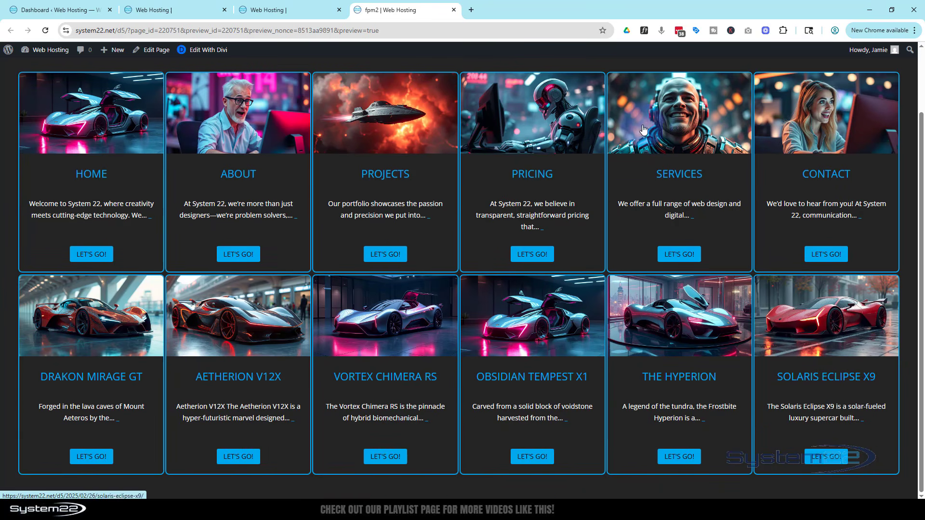
{"action": "left_click", "coordinate": [306, 9]}
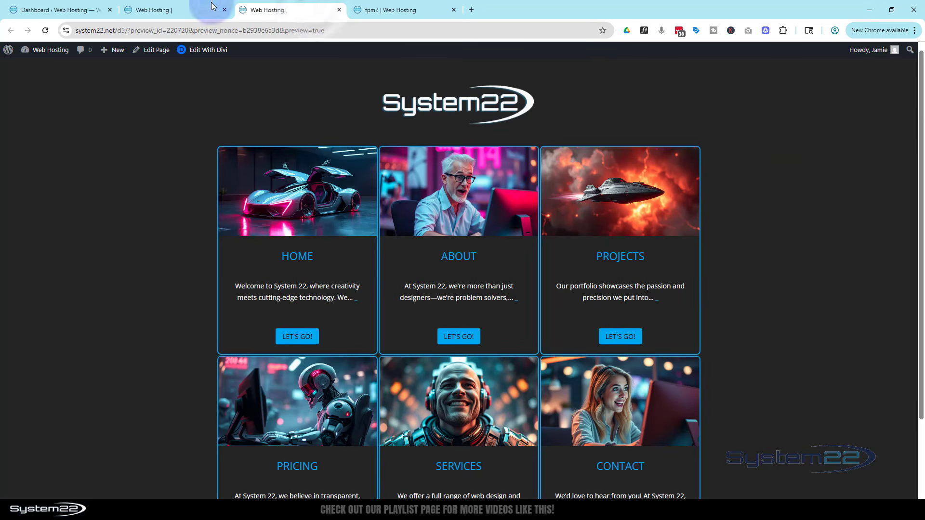
Step: Switch to the Graphic Manu page in the builder and inspect its row and group structure in wireframe and visual views
{"action": "left_click", "coordinate": [188, 12]}
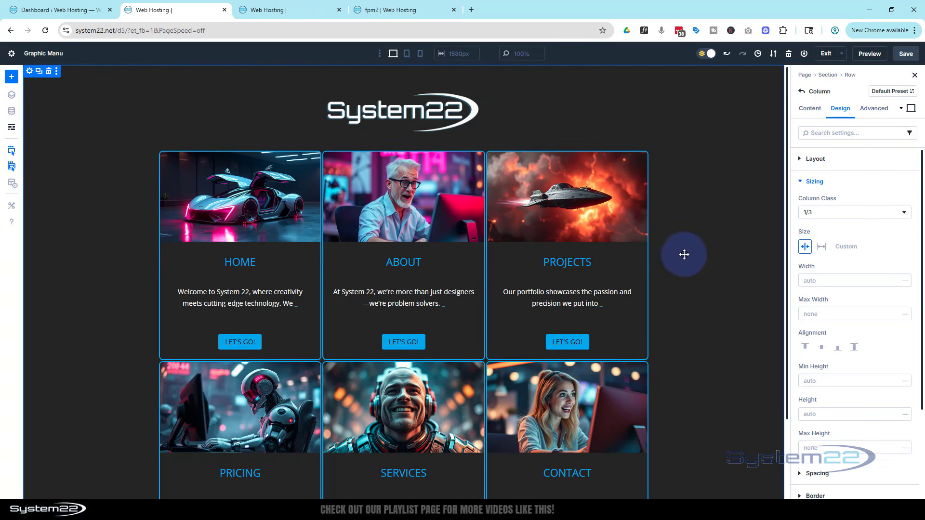
{"action": "scroll", "coordinate": [689, 252], "scroll_direction": "down", "scroll_amount": 1}
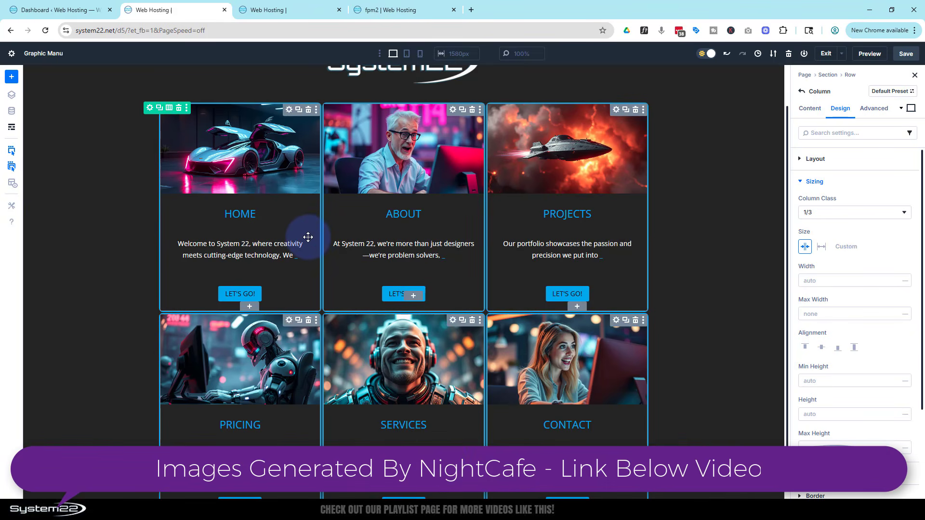
{"action": "left_click", "coordinate": [12, 127]}
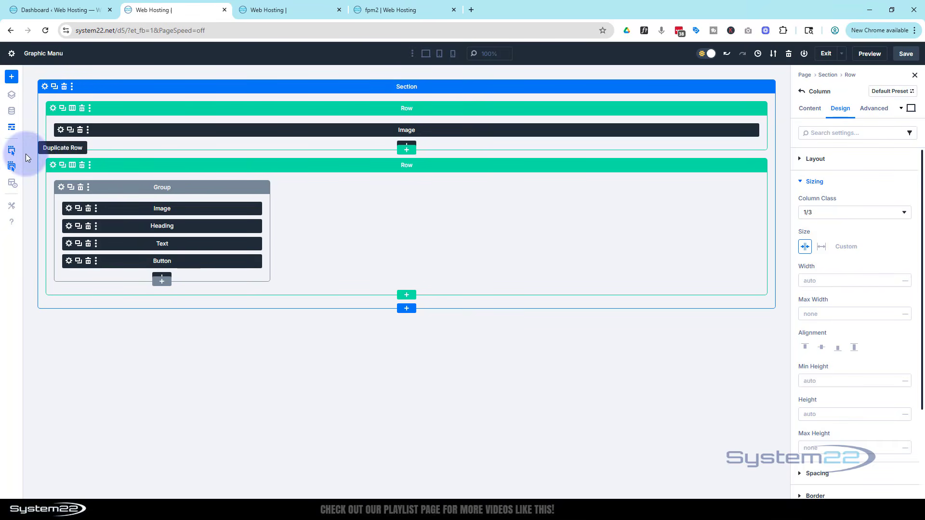
{"action": "left_click", "coordinate": [12, 132]}
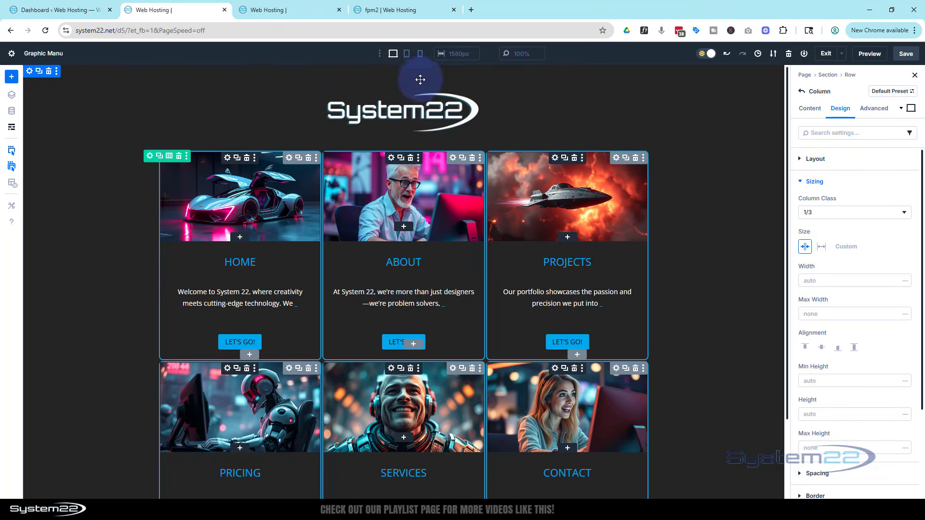
{"action": "scroll", "coordinate": [467, 198], "scroll_direction": "down", "scroll_amount": 2}
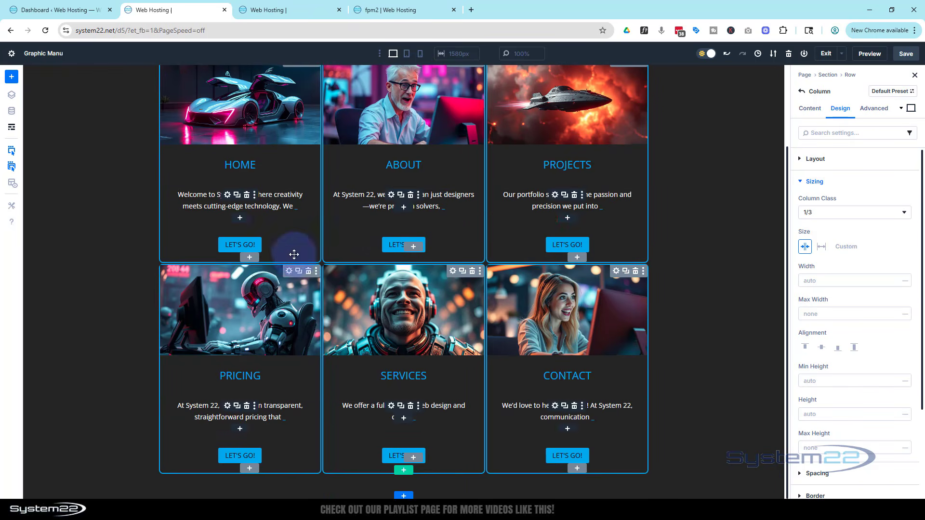
{"action": "scroll", "coordinate": [446, 275], "scroll_direction": "up", "scroll_amount": 2}
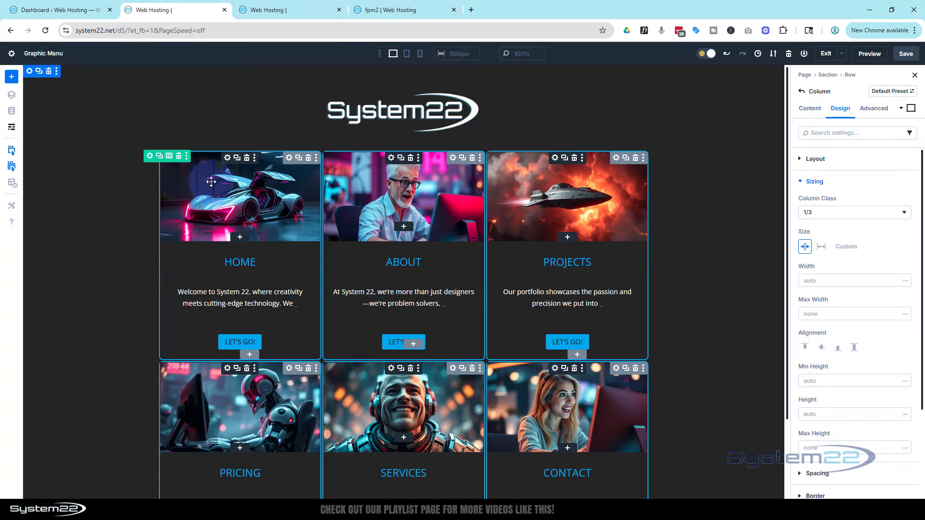
Step: Set the card row's width to 100% and its max width to 100%
{"action": "left_click", "coordinate": [150, 156]}
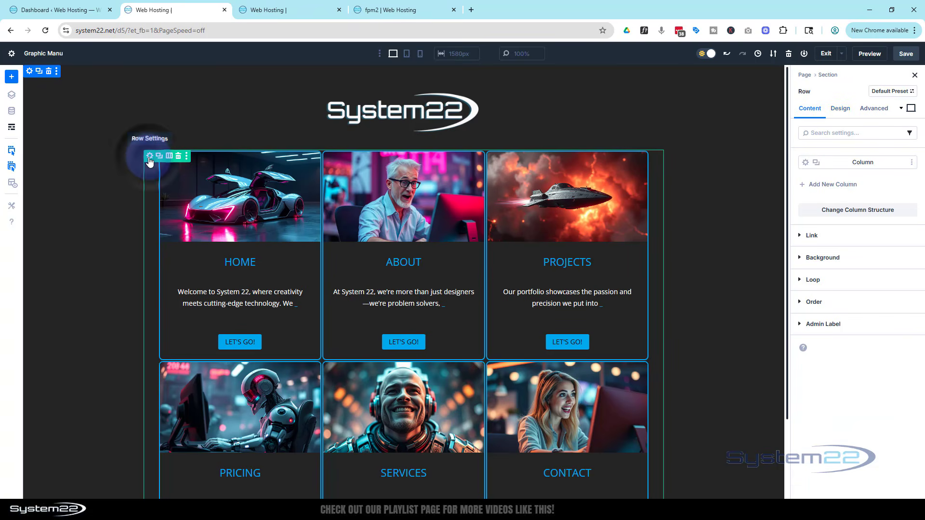
{"action": "left_click", "coordinate": [840, 108]}
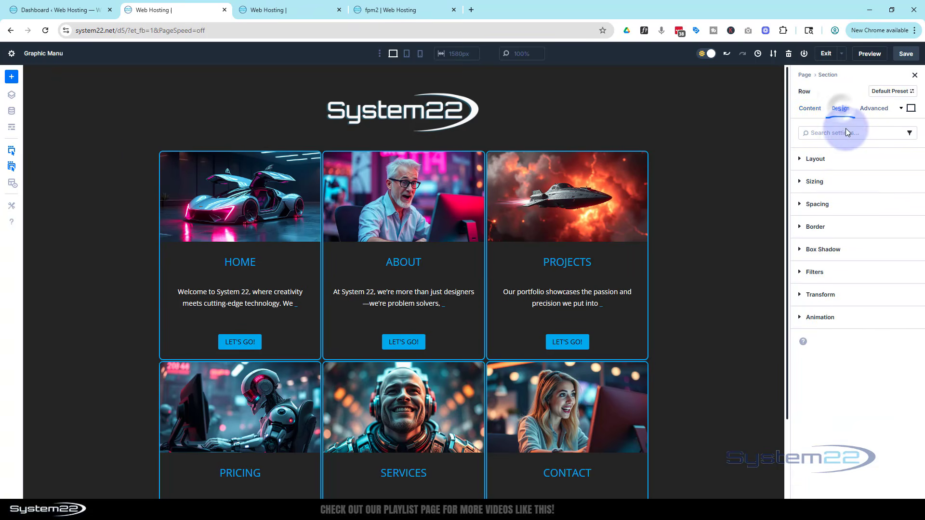
{"action": "left_click", "coordinate": [851, 183]}
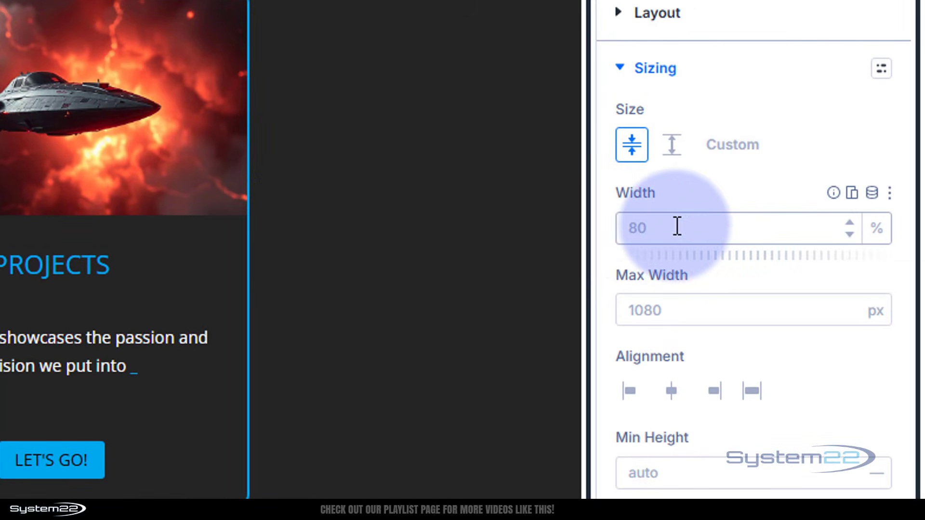
{"action": "left_click", "coordinate": [762, 242]}
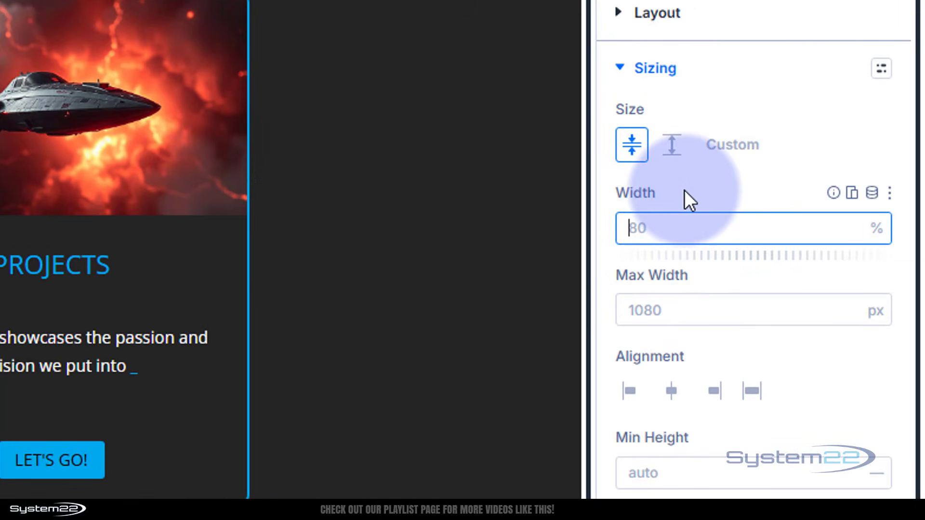
{"action": "type", "text": "100"}
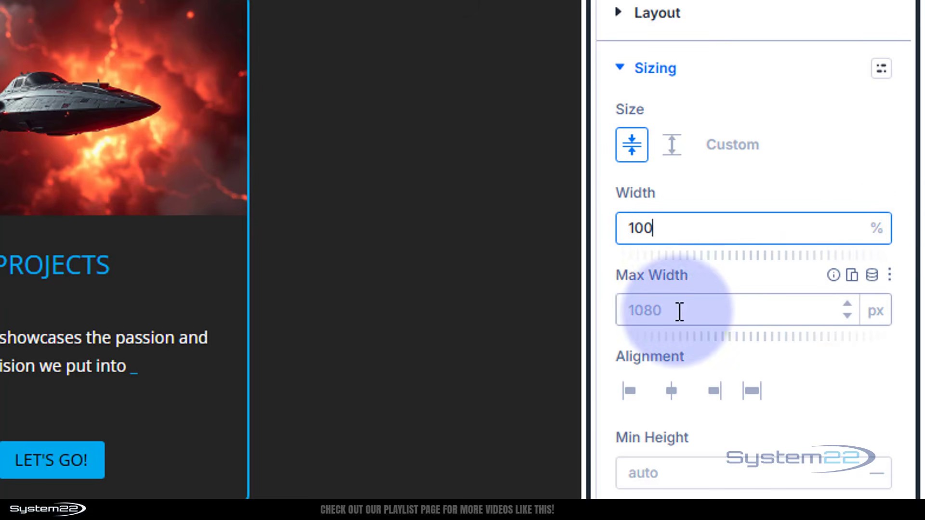
{"action": "left_click", "coordinate": [635, 314]}
{"action": "type", "text": "100"}
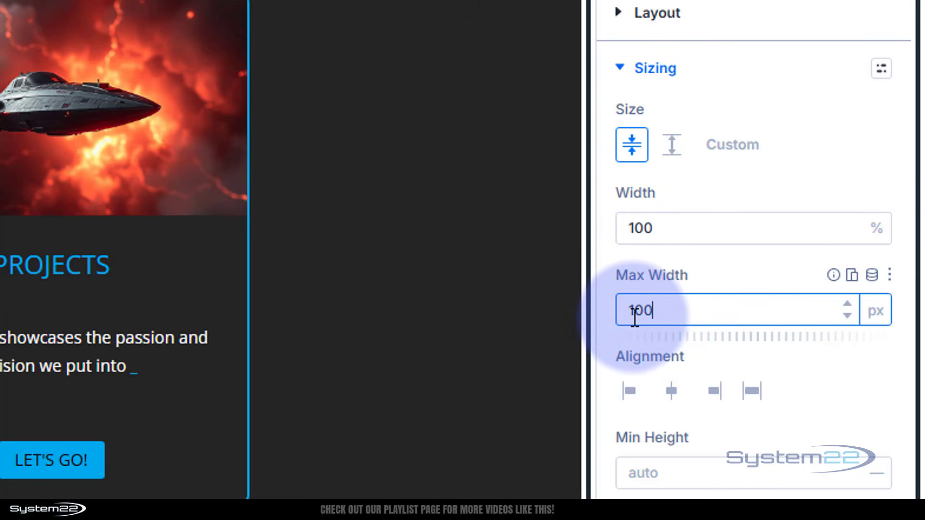
{"action": "left_click", "coordinate": [874, 312]}
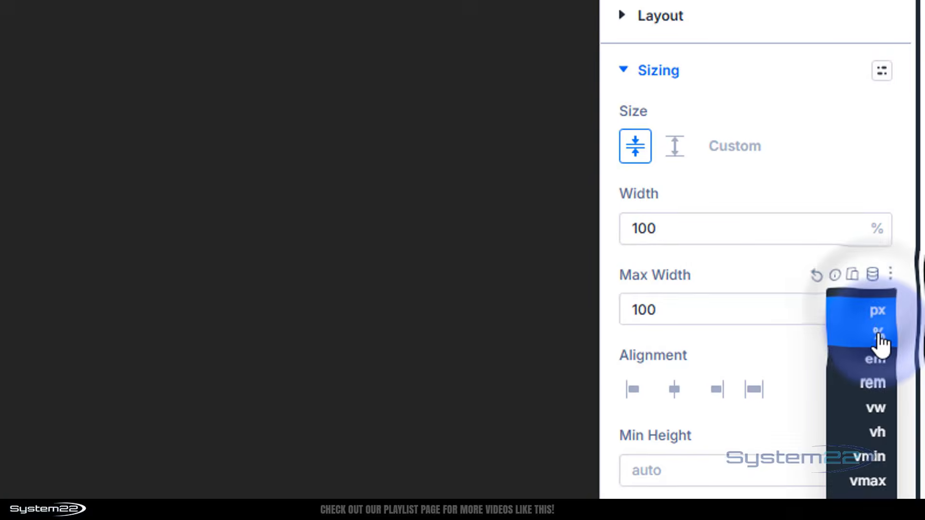
{"action": "left_click", "coordinate": [879, 336]}
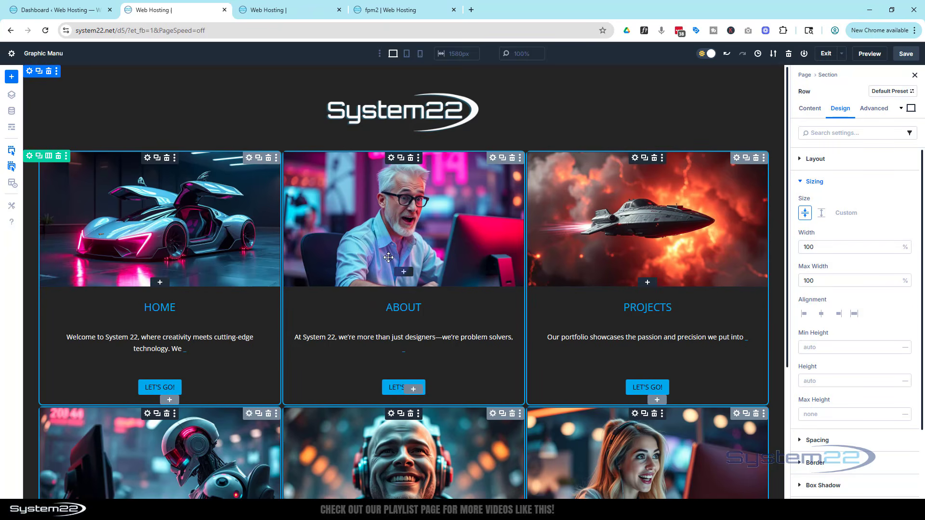
{"action": "scroll", "coordinate": [388, 260], "scroll_direction": "down", "scroll_amount": 2}
{"action": "scroll", "coordinate": [388, 260], "scroll_direction": "up", "scroll_amount": 2}
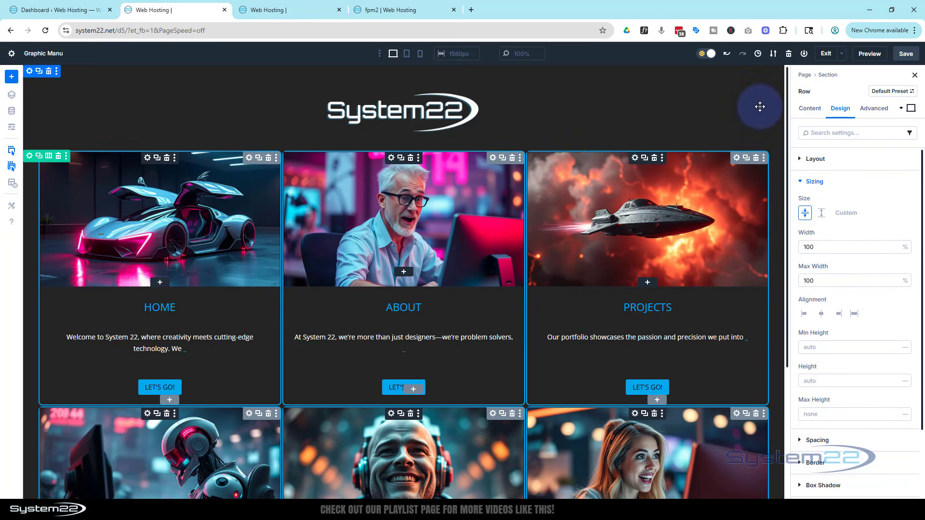
Step: Set the column class of the card row's looped column to 1/6
{"action": "left_click", "coordinate": [809, 110]}
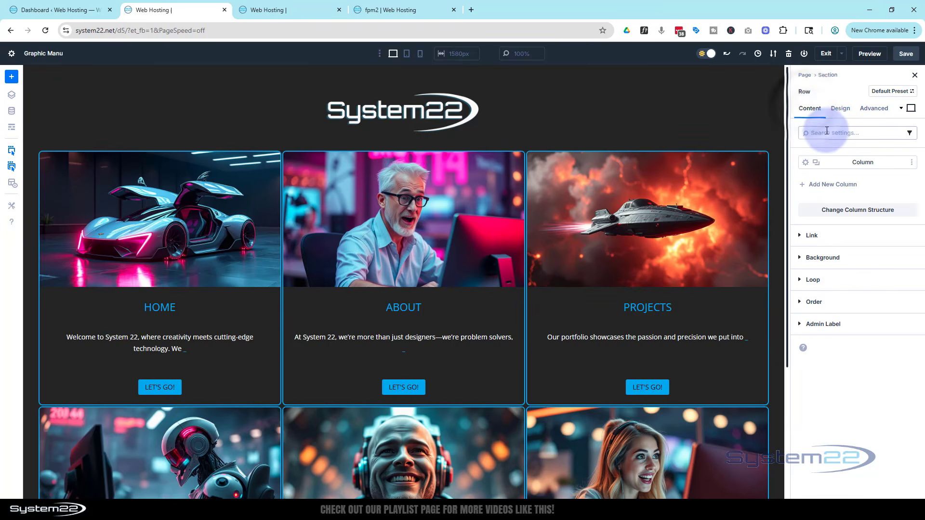
{"action": "left_click", "coordinate": [806, 161]}
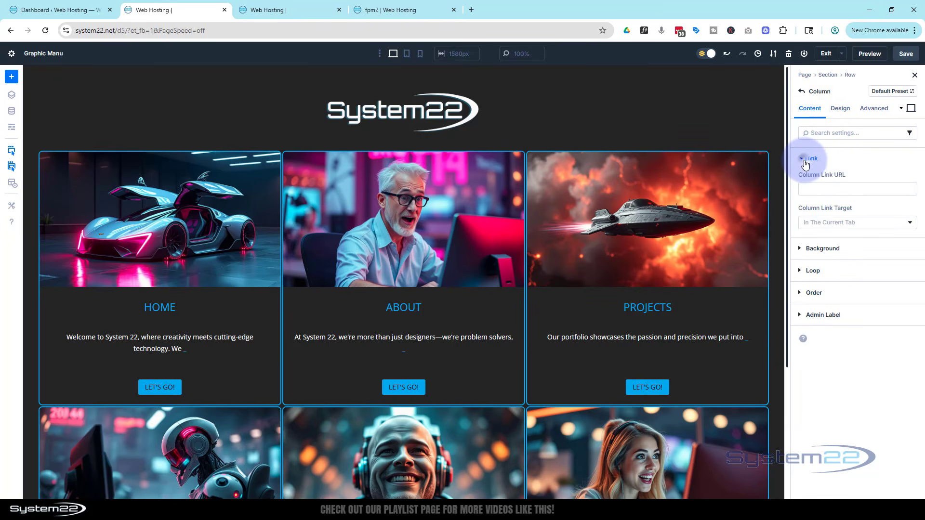
{"action": "left_click", "coordinate": [839, 110]}
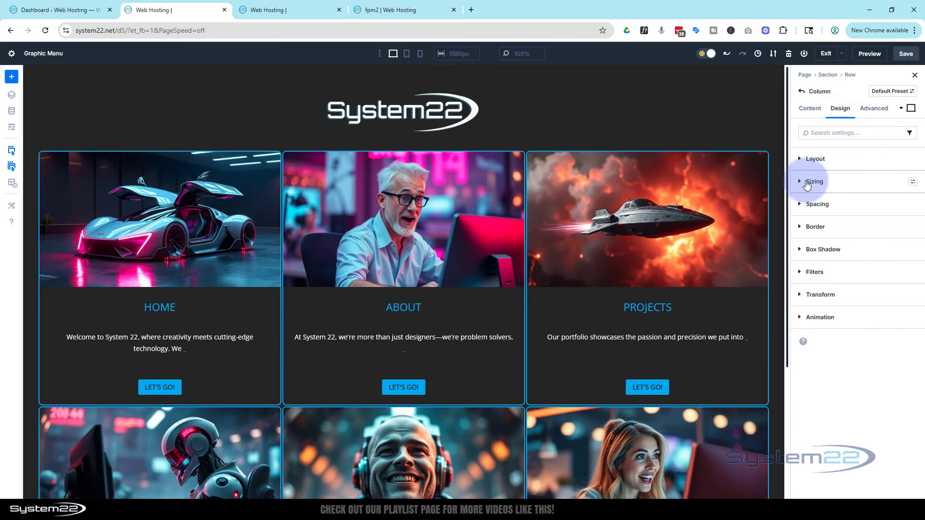
{"action": "left_click", "coordinate": [804, 184]}
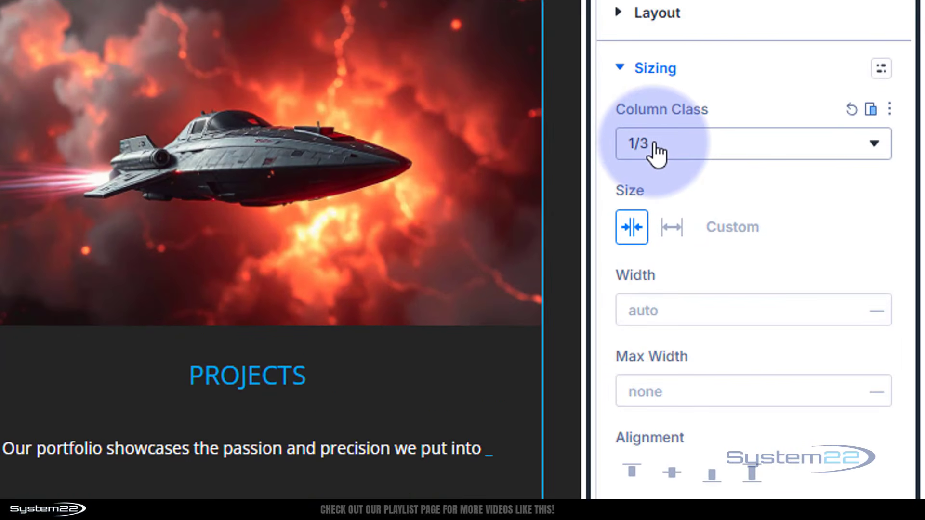
{"action": "left_click", "coordinate": [657, 149]}
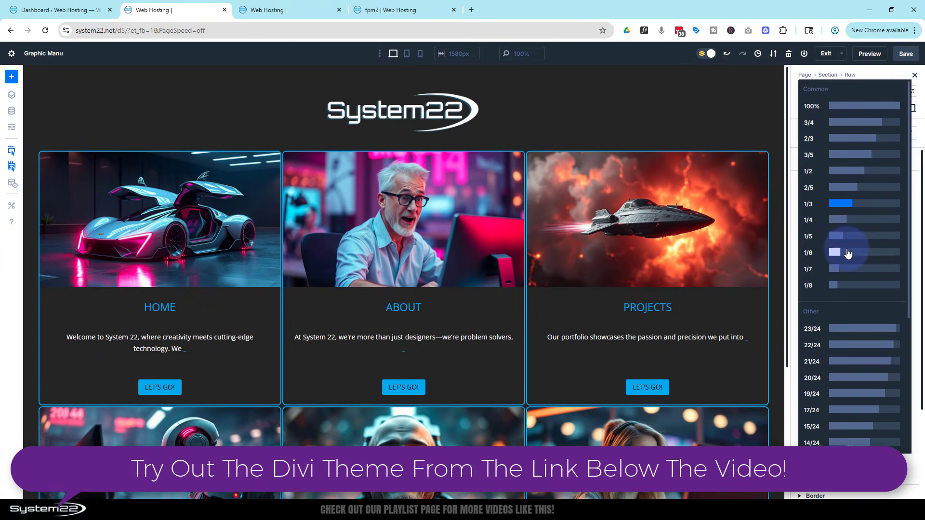
{"action": "left_click", "coordinate": [829, 257]}
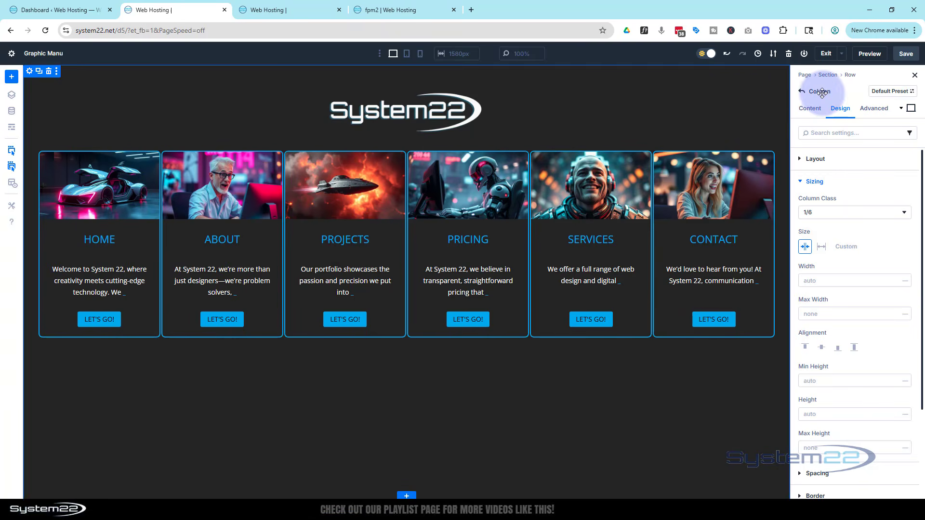
Step: Examine the column's loop settings, including the available post types and the specific posts included
{"action": "left_click", "coordinate": [809, 108]}
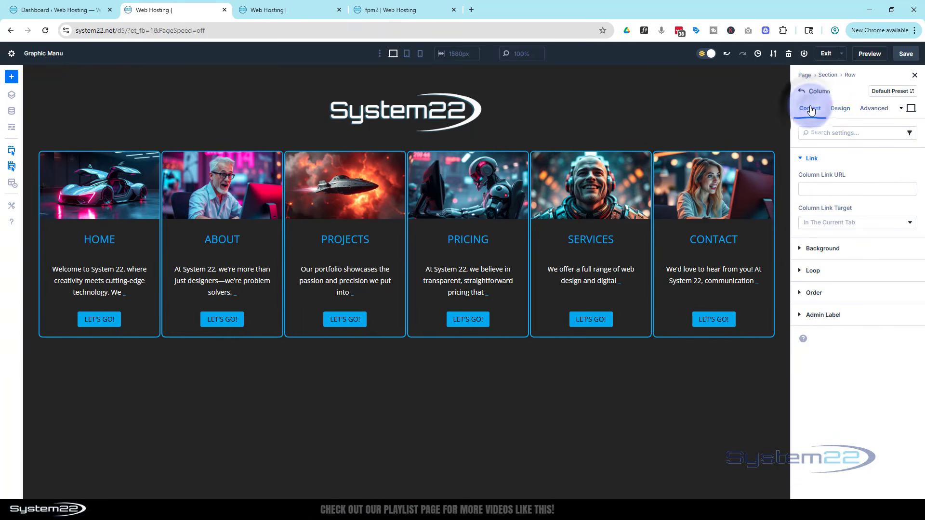
{"action": "left_click", "coordinate": [812, 271]}
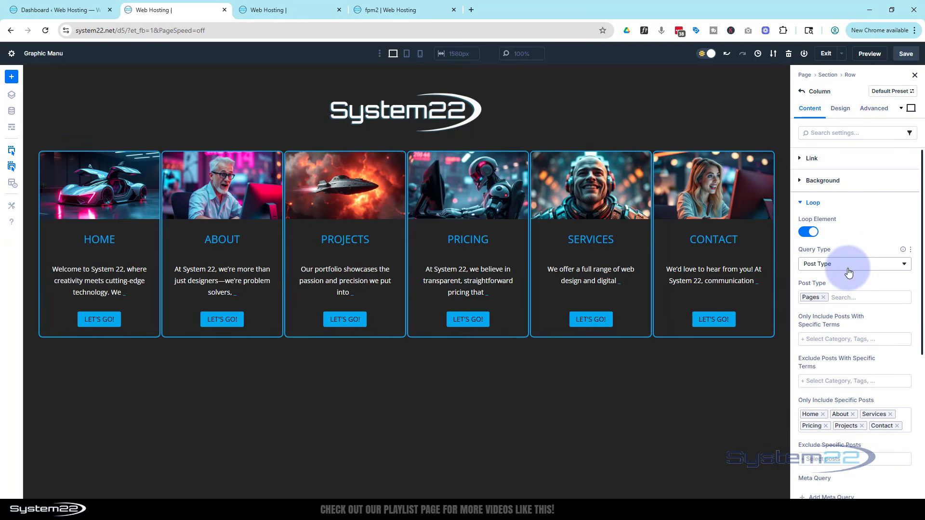
{"action": "left_click", "coordinate": [837, 298]}
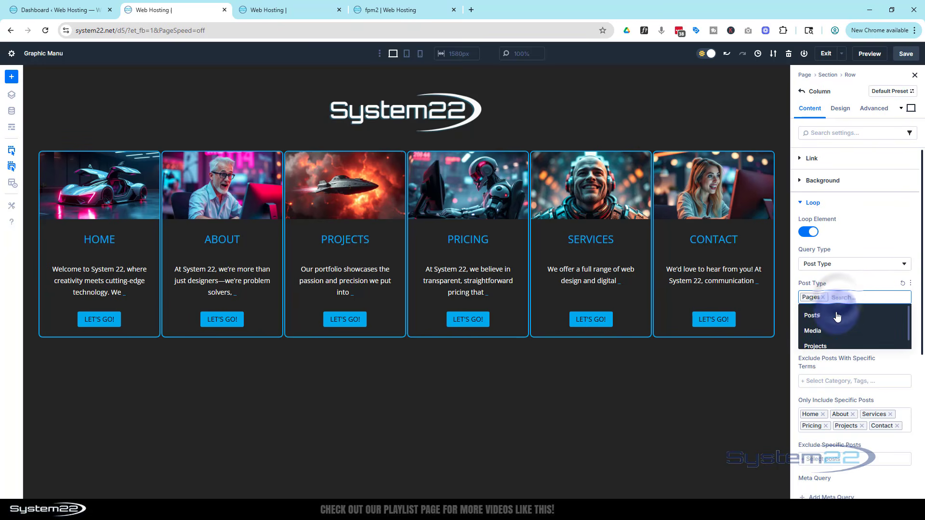
{"action": "left_click", "coordinate": [850, 292]}
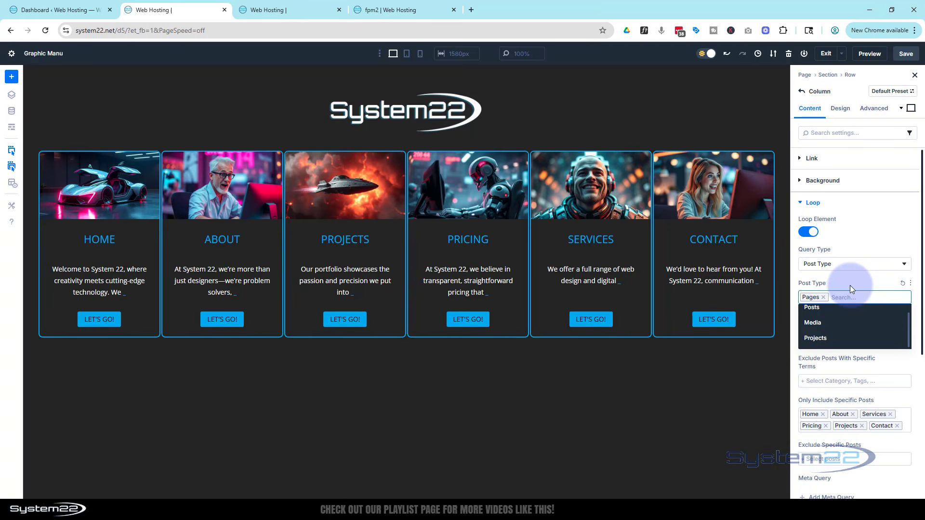
{"action": "left_click", "coordinate": [849, 289]}
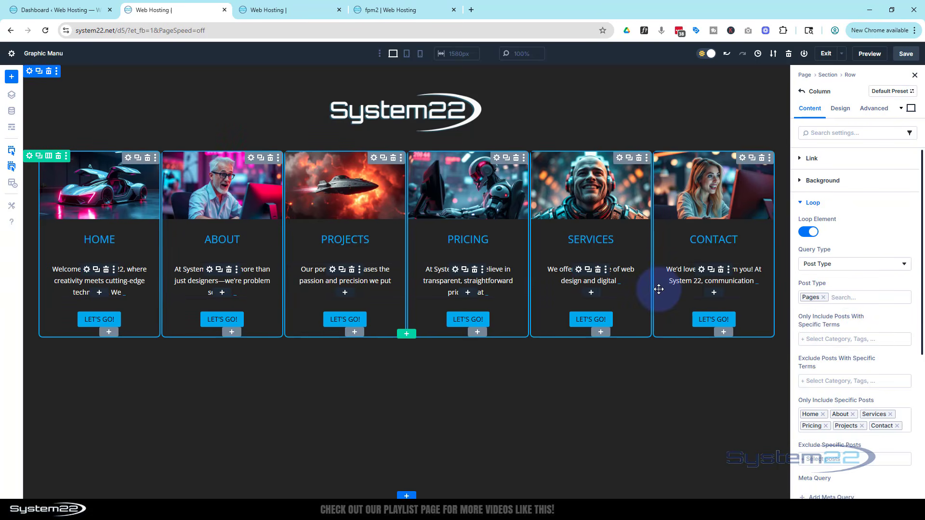
Step: Duplicate the full-width row of page cards directly below the original
{"action": "left_click", "coordinate": [39, 157]}
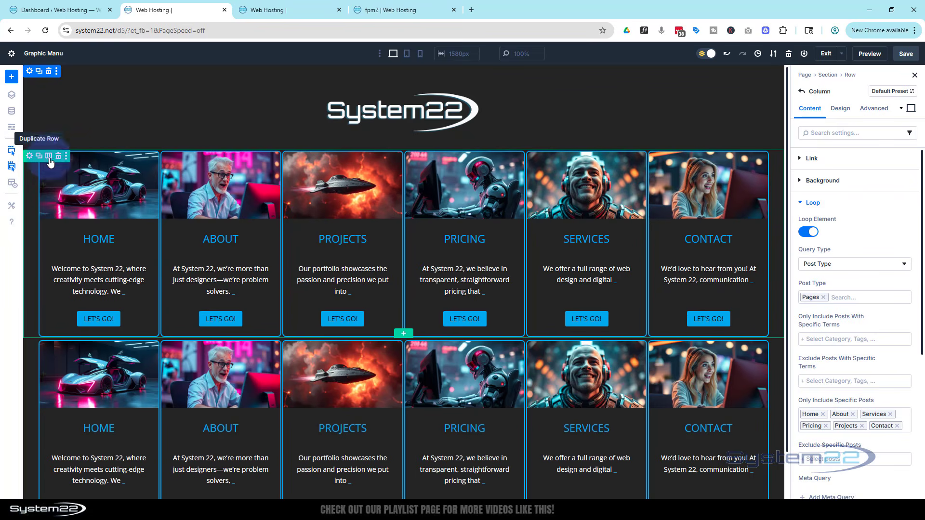
{"action": "scroll", "coordinate": [158, 178], "scroll_direction": "down", "scroll_amount": 1}
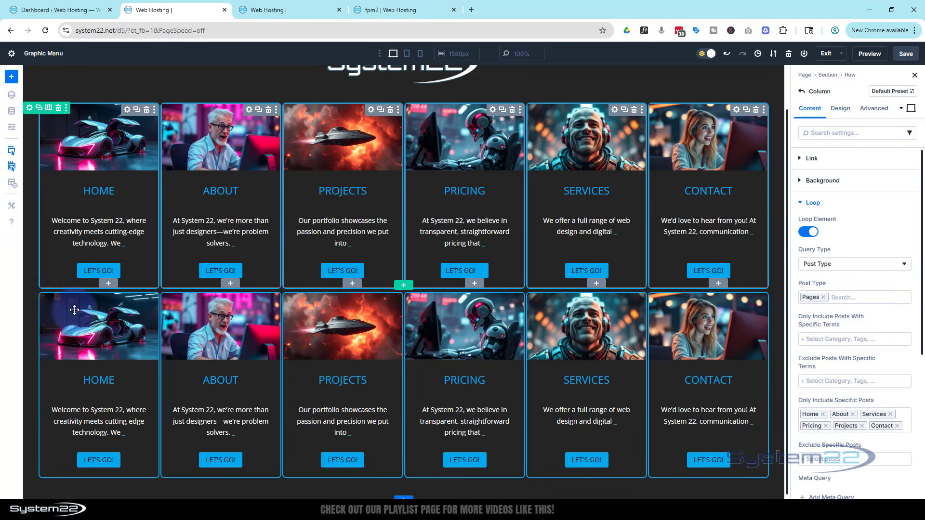
Step: In the second card row's column loop, replace the Pages post type with Posts
{"action": "left_click", "coordinate": [30, 299]}
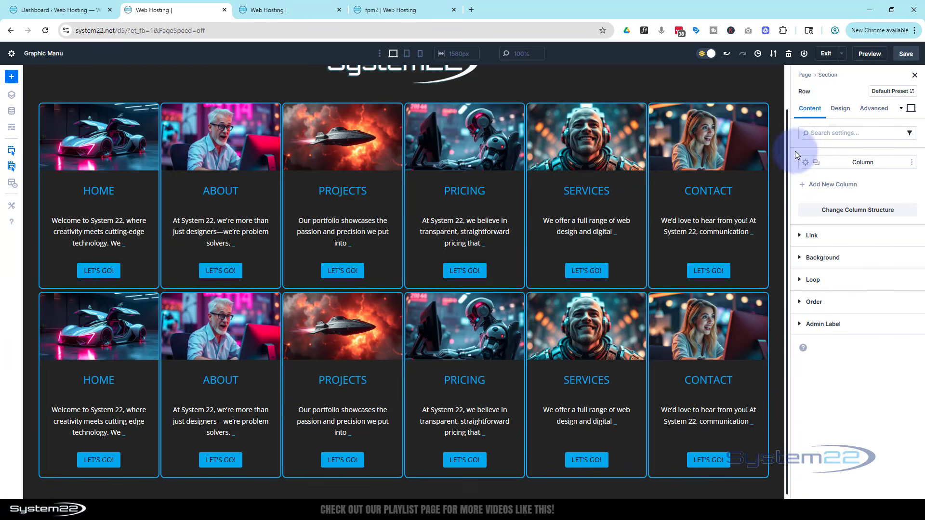
{"action": "left_click", "coordinate": [805, 164]}
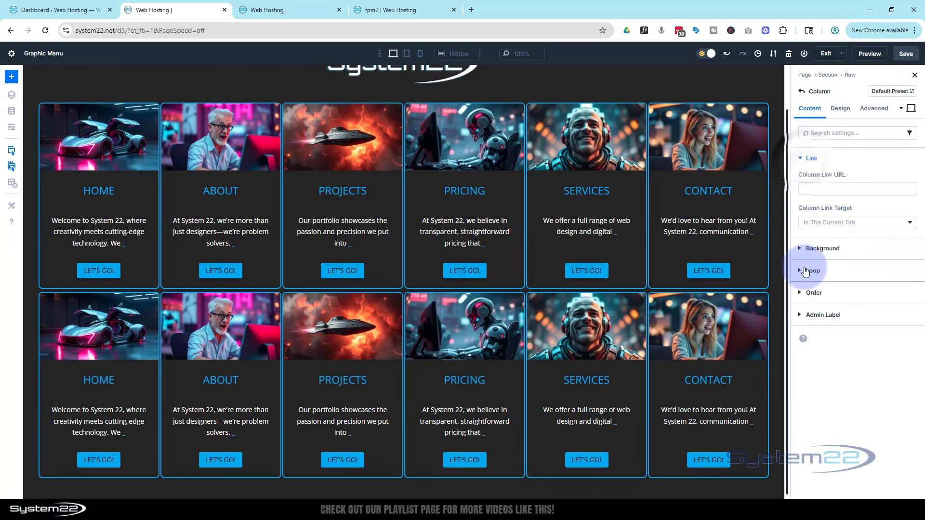
{"action": "left_click", "coordinate": [802, 273]}
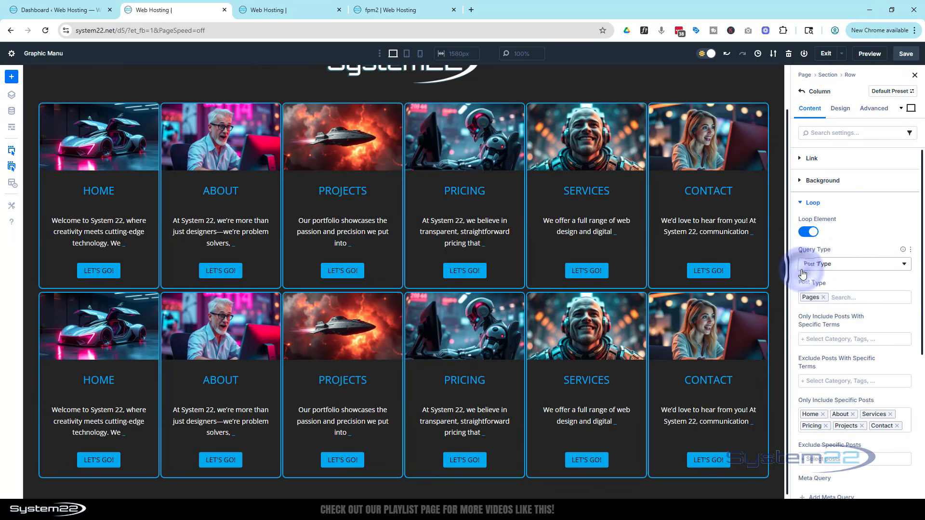
{"action": "left_click", "coordinate": [824, 297]}
{"action": "left_click", "coordinate": [826, 296]}
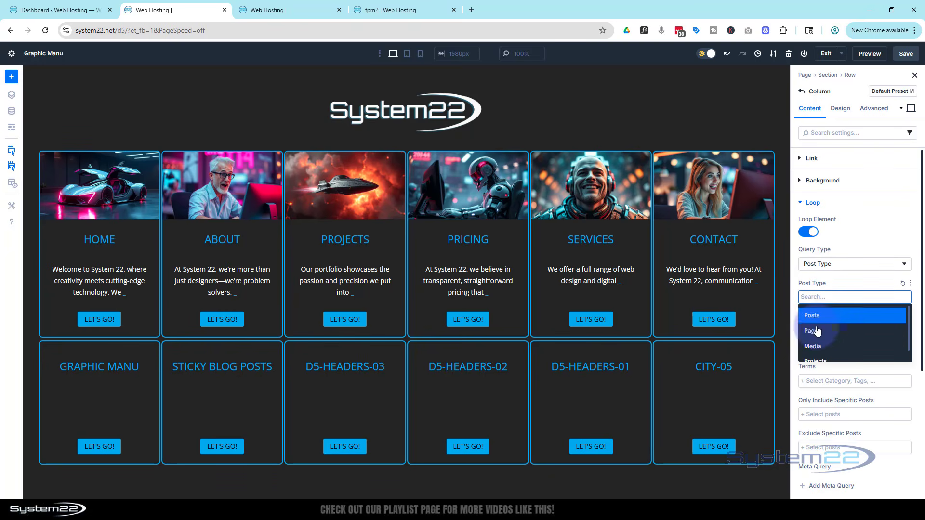
{"action": "left_click", "coordinate": [819, 316]}
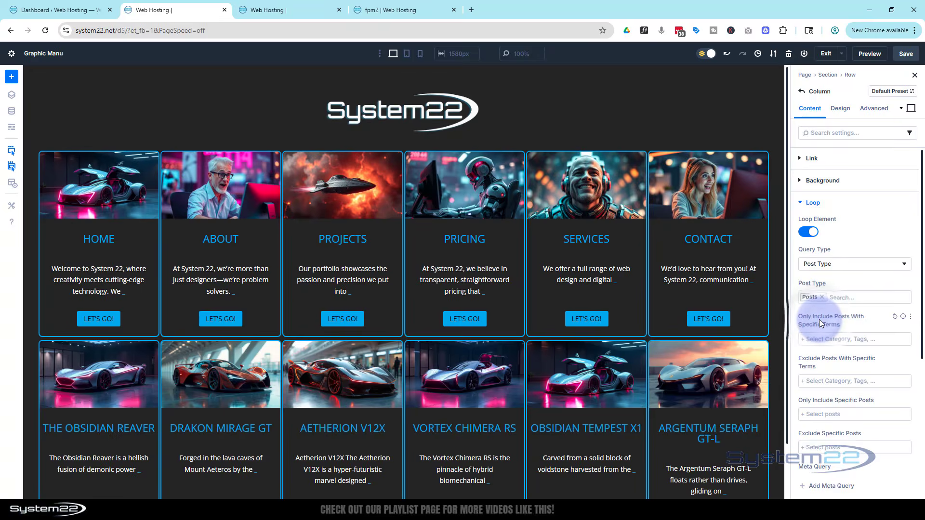
Step: Limit the loop to specific posts, including Aetherion V12X, Drakon Mirage GT and Vortex Chimera RS
{"action": "scroll", "coordinate": [849, 362], "scroll_direction": "down", "scroll_amount": 5}
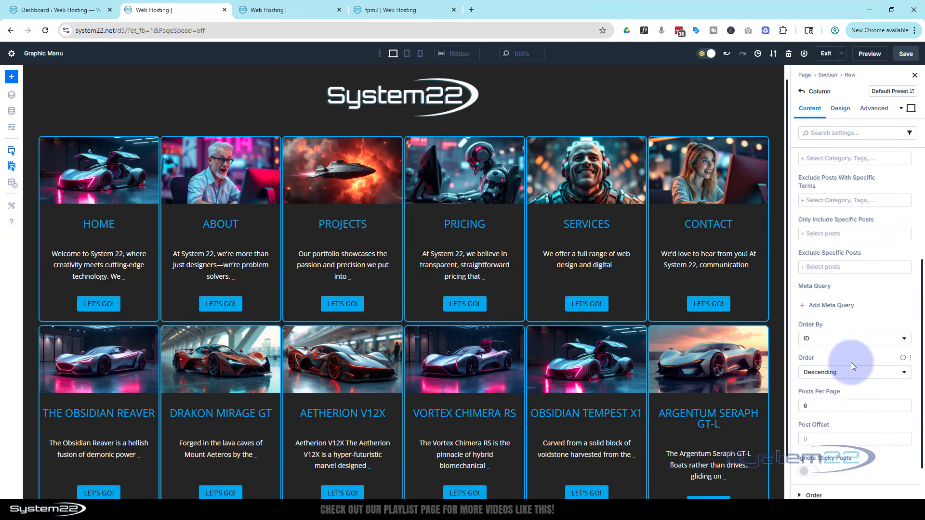
{"action": "scroll", "coordinate": [851, 362], "scroll_direction": "up", "scroll_amount": 2}
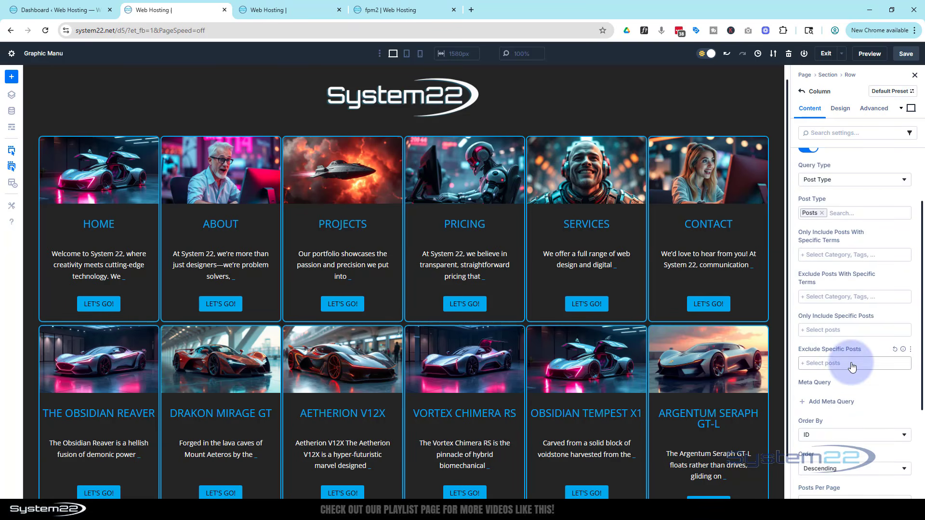
{"action": "scroll", "coordinate": [850, 364], "scroll_direction": "up", "scroll_amount": 1}
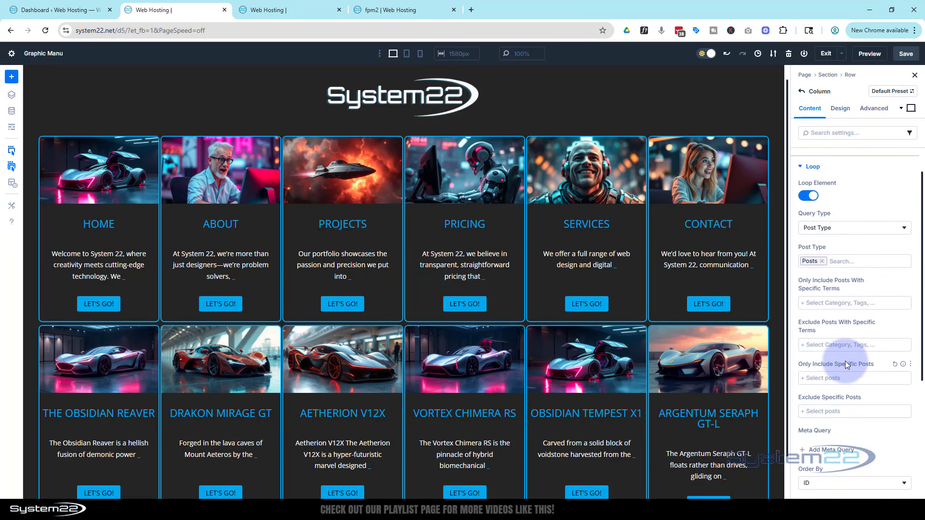
{"action": "left_click", "coordinate": [819, 379]}
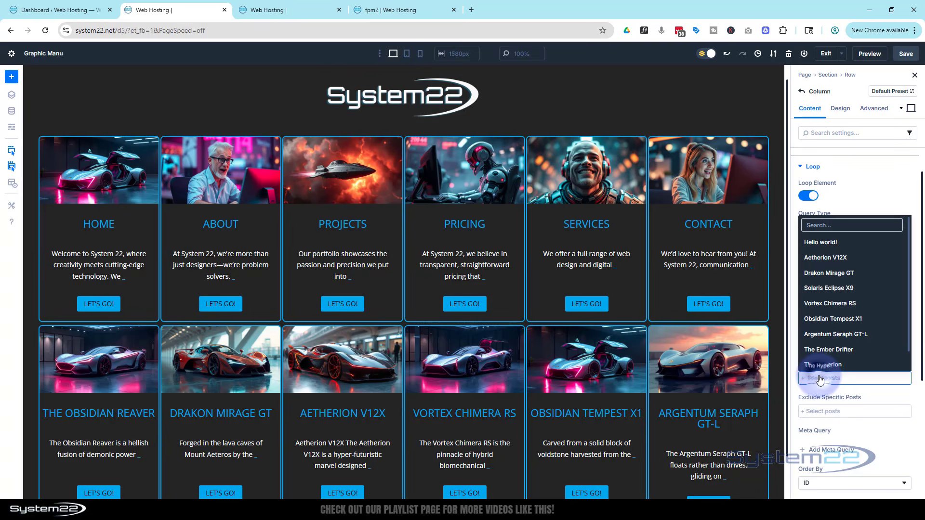
{"action": "left_click", "coordinate": [817, 263]}
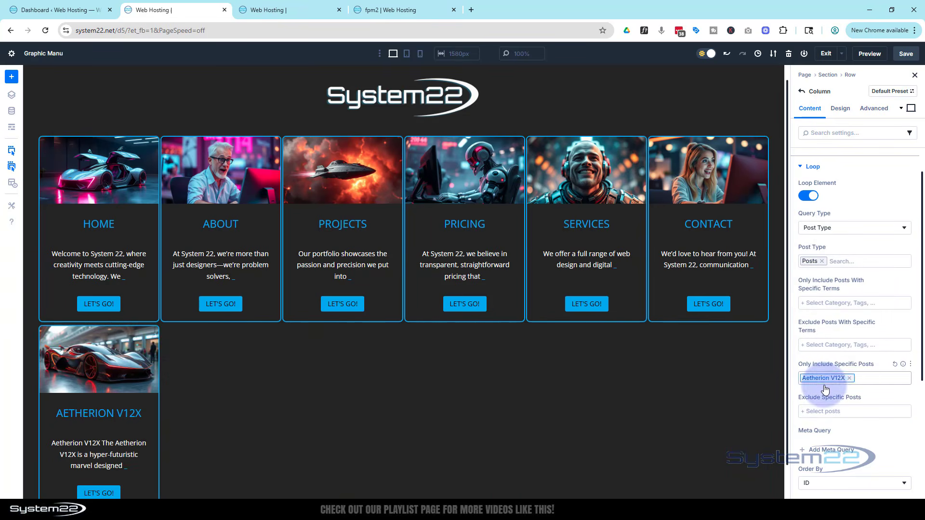
{"action": "left_click", "coordinate": [865, 380]}
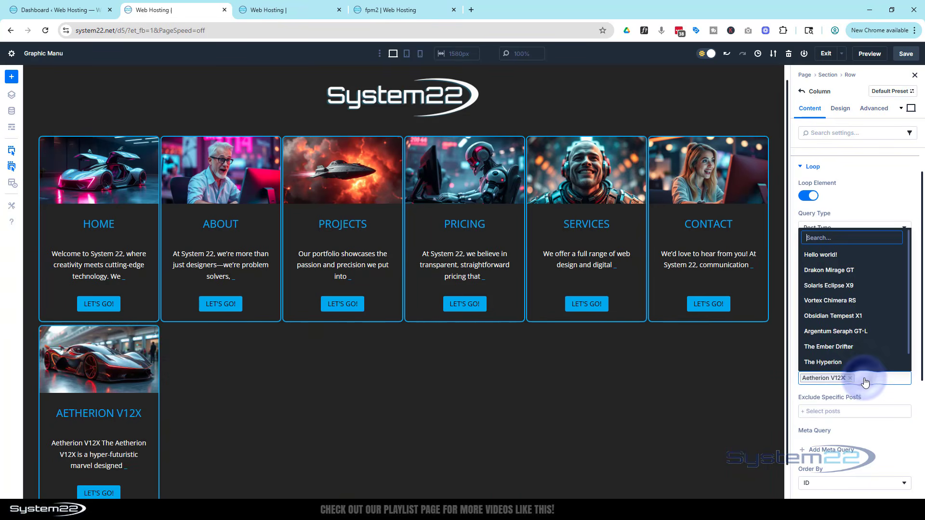
{"action": "left_click", "coordinate": [834, 280]}
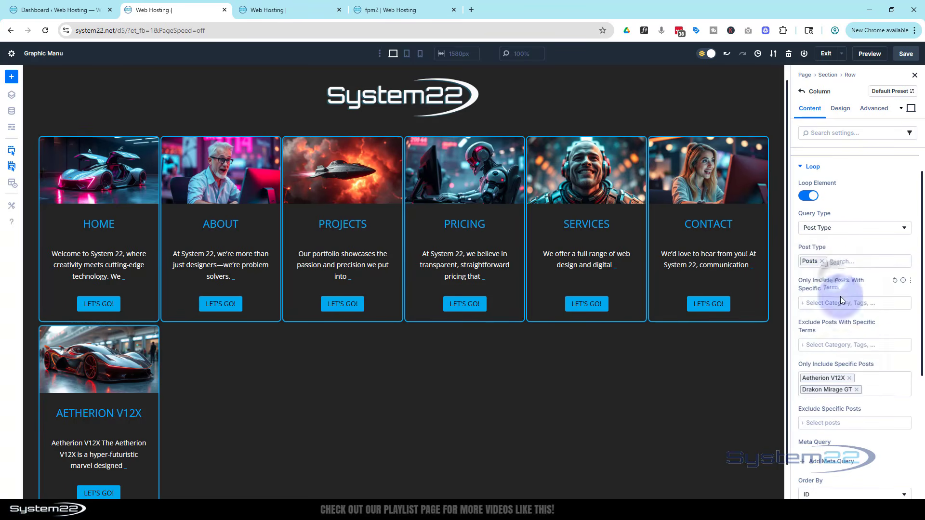
{"action": "left_click", "coordinate": [879, 381]}
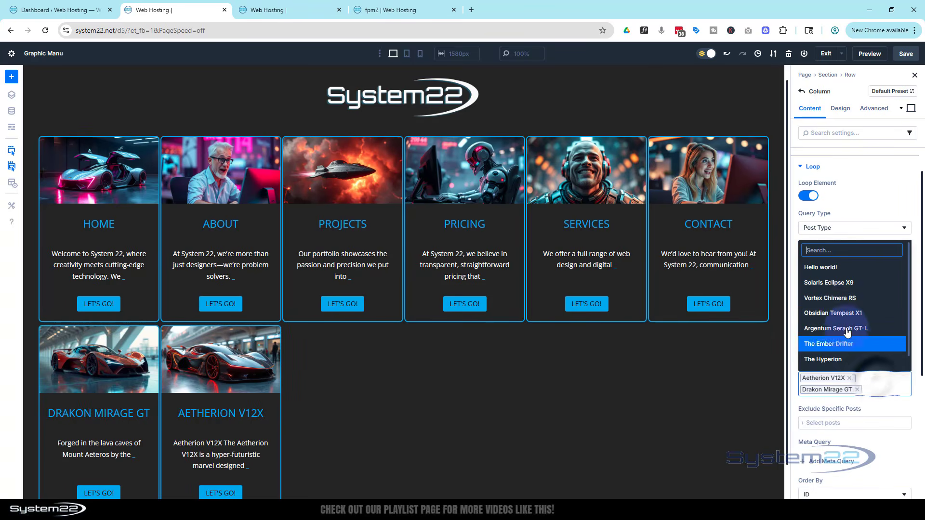
{"action": "left_click", "coordinate": [835, 298]}
Step: Add Solaris Eclipse X9, Obsidian Tempest X1 and The Hyperion to the loop's specifically included posts
{"action": "left_click", "coordinate": [879, 392]}
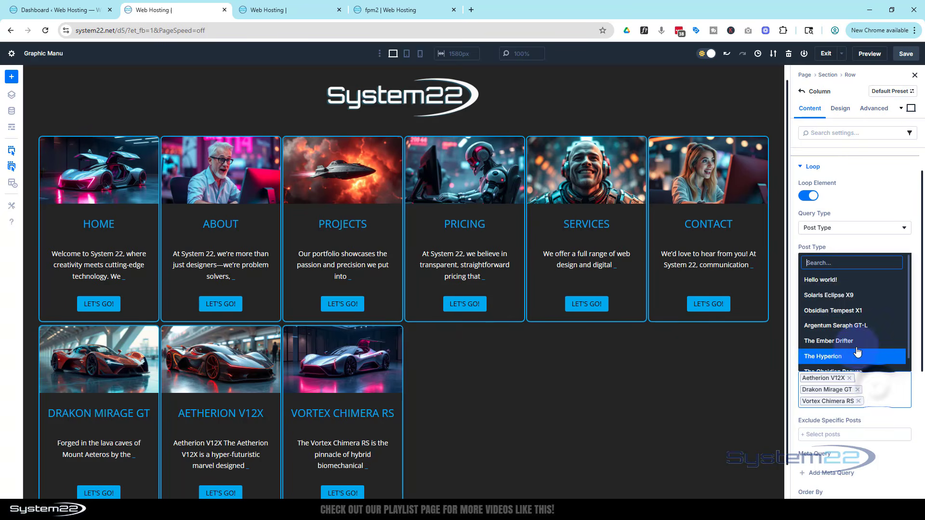
{"action": "left_click", "coordinate": [836, 296]}
{"action": "left_click", "coordinate": [879, 398]}
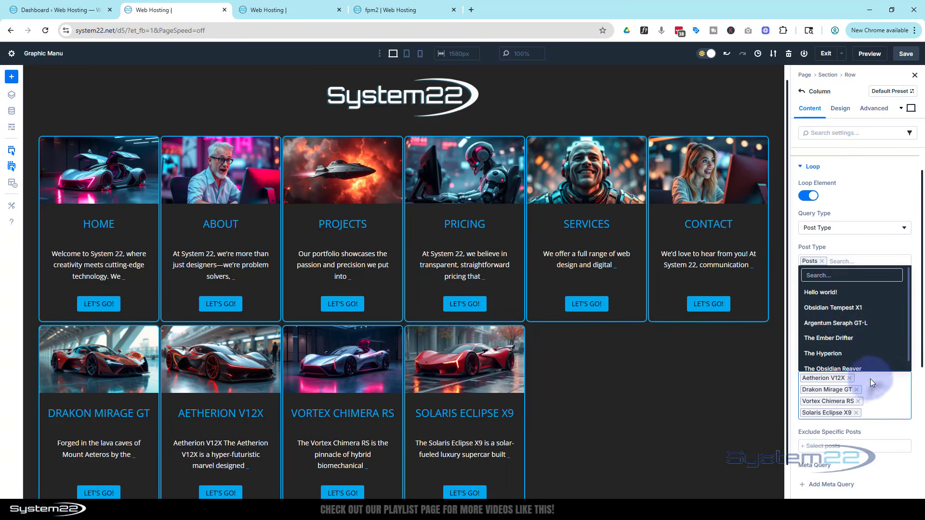
{"action": "left_click", "coordinate": [838, 304]}
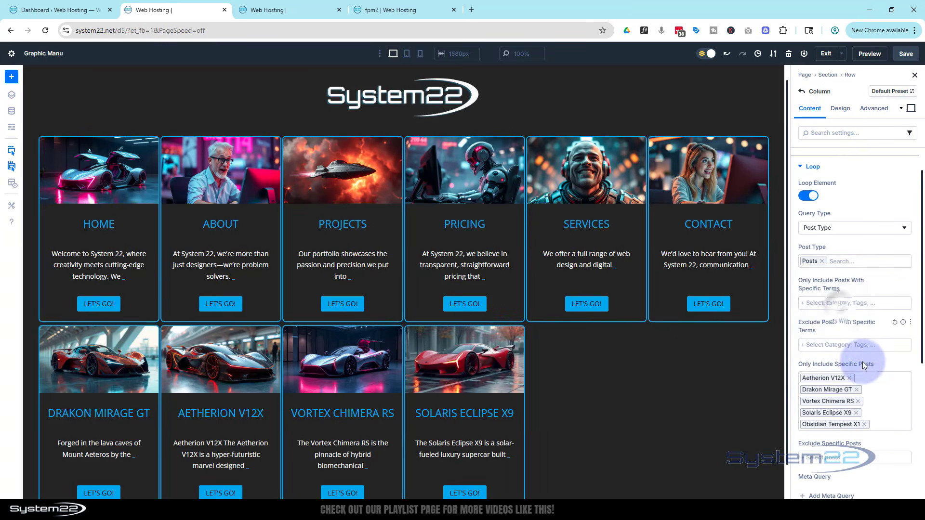
{"action": "left_click", "coordinate": [874, 398]}
{"action": "left_click", "coordinate": [835, 351]}
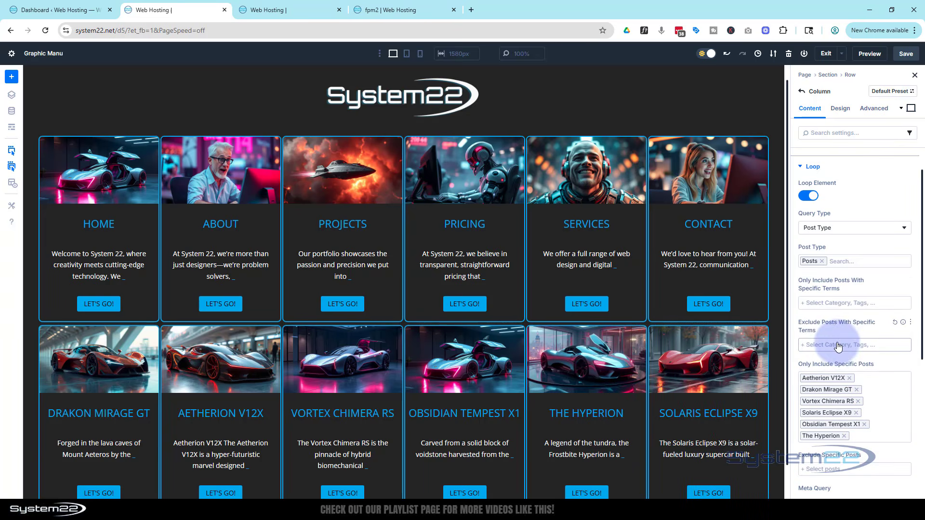
Step: Reset the section's horizontal and vertical layout gaps to their defaults
{"action": "scroll", "coordinate": [838, 346], "scroll_direction": "down", "scroll_amount": 1}
{"action": "scroll", "coordinate": [769, 345], "scroll_direction": "down", "scroll_amount": 1}
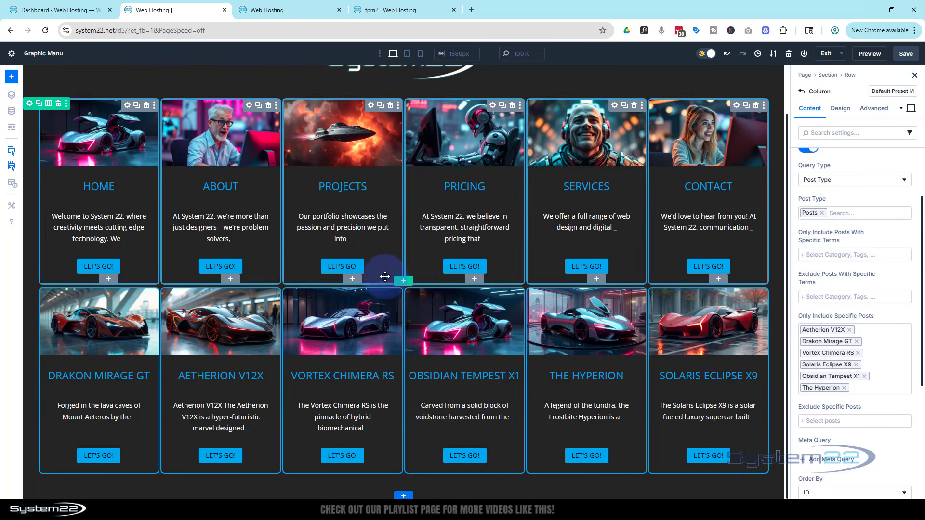
{"action": "scroll", "coordinate": [385, 277], "scroll_direction": "up", "scroll_amount": 1}
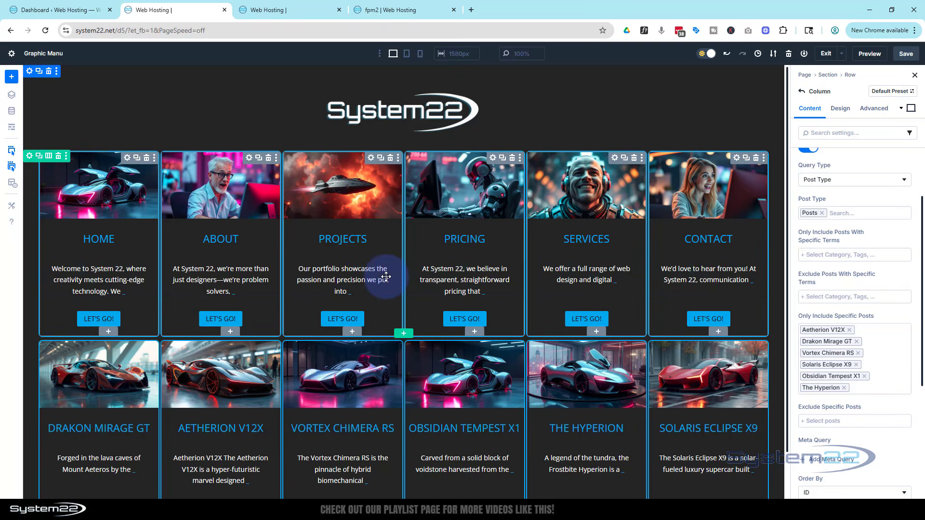
{"action": "left_click", "coordinate": [29, 73]}
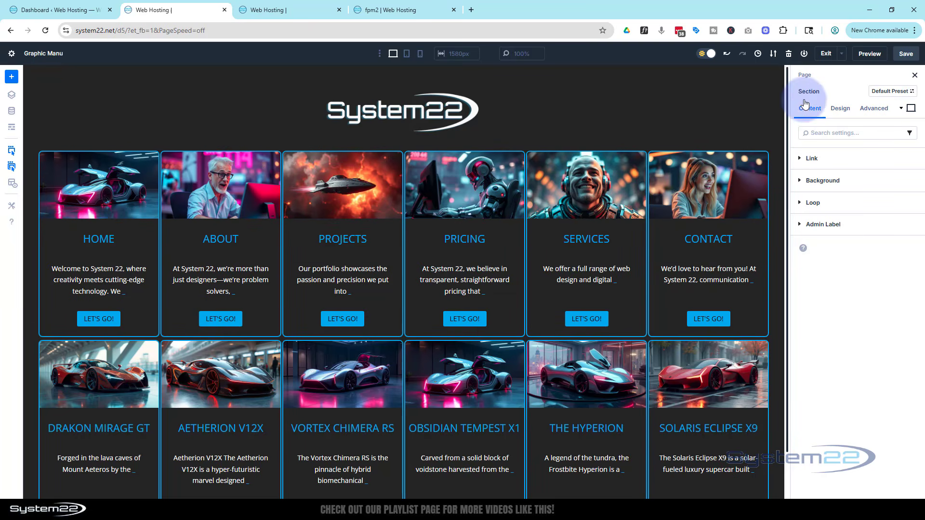
{"action": "left_click", "coordinate": [839, 108]}
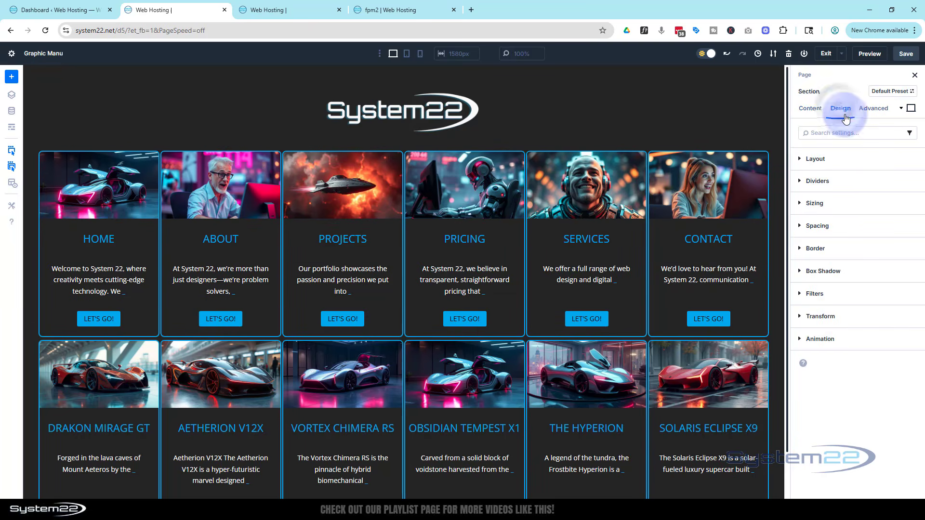
{"action": "left_click", "coordinate": [841, 158]}
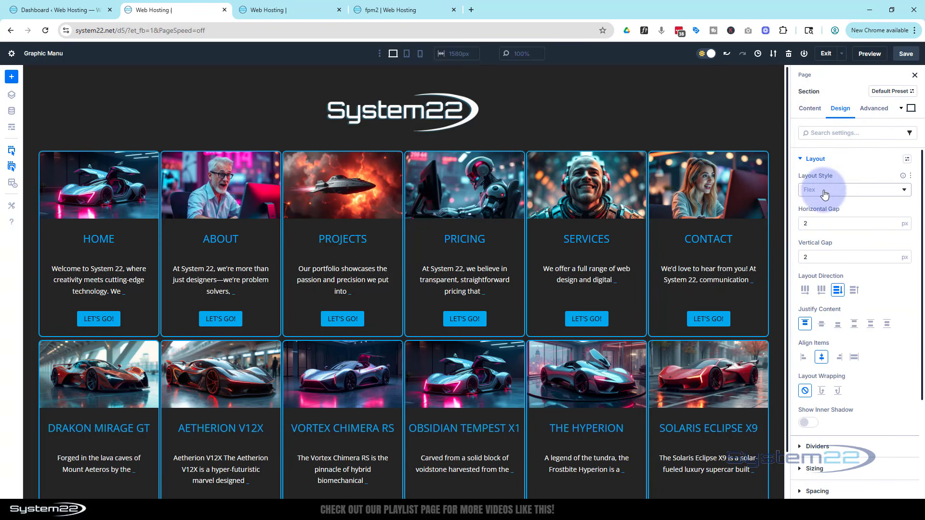
{"action": "left_click", "coordinate": [822, 227]}
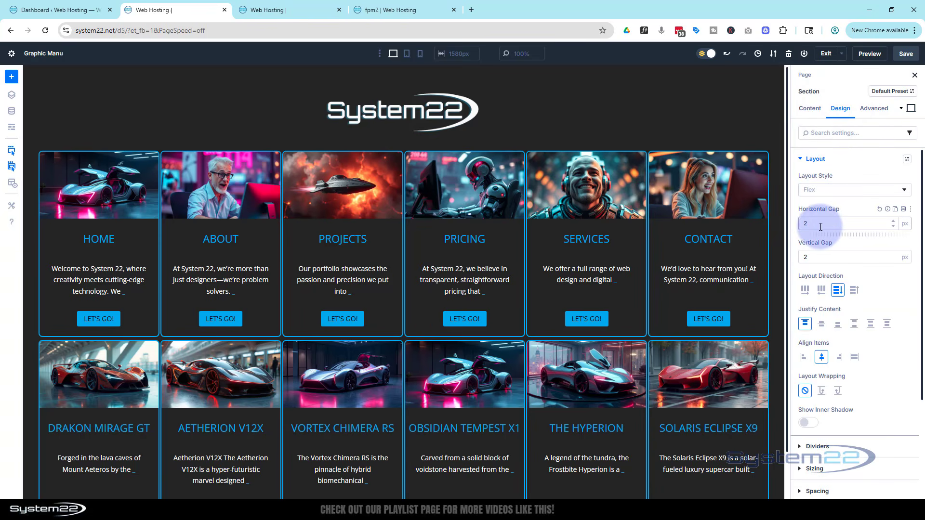
{"action": "left_click", "coordinate": [878, 211]}
{"action": "left_click", "coordinate": [882, 242]}
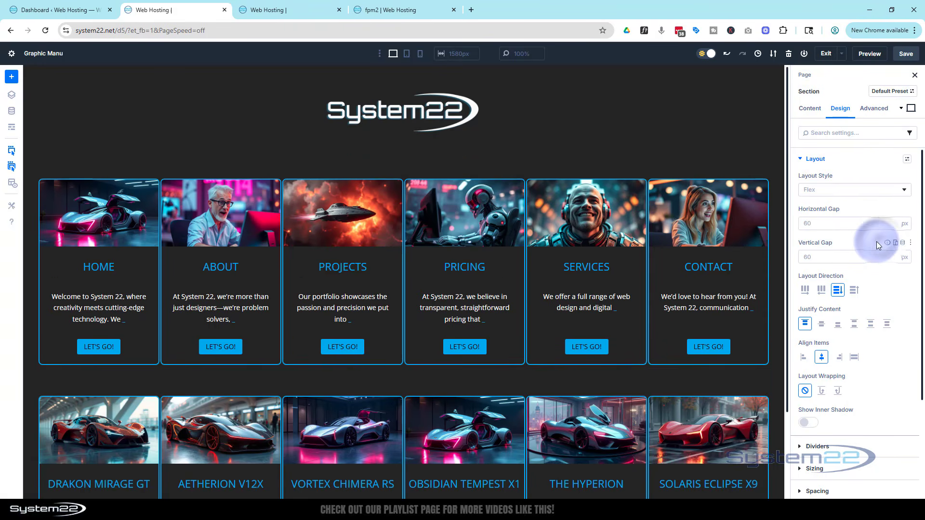
Step: Set the section's horizontal gap and vertical gap to 2 px each
{"action": "scroll", "coordinate": [721, 132], "scroll_direction": "down", "scroll_amount": 2}
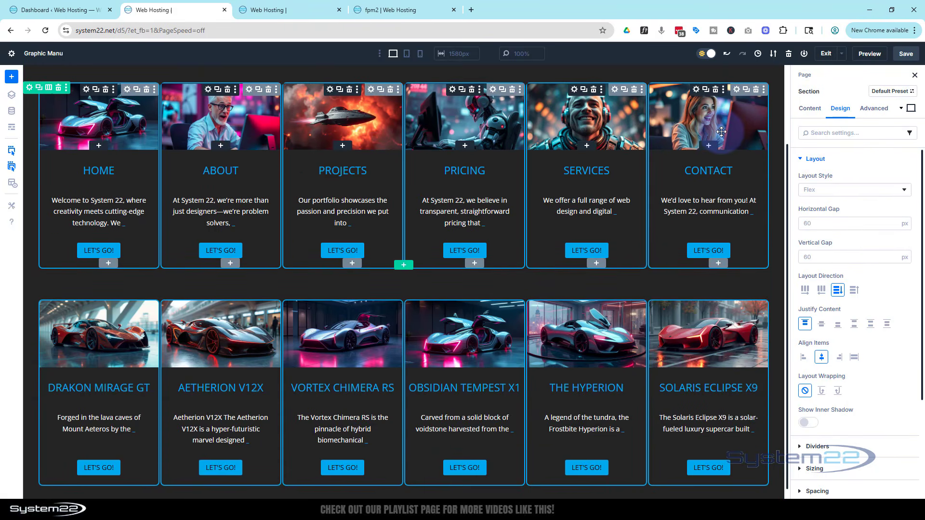
{"action": "scroll", "coordinate": [721, 132], "scroll_direction": "up", "scroll_amount": 1}
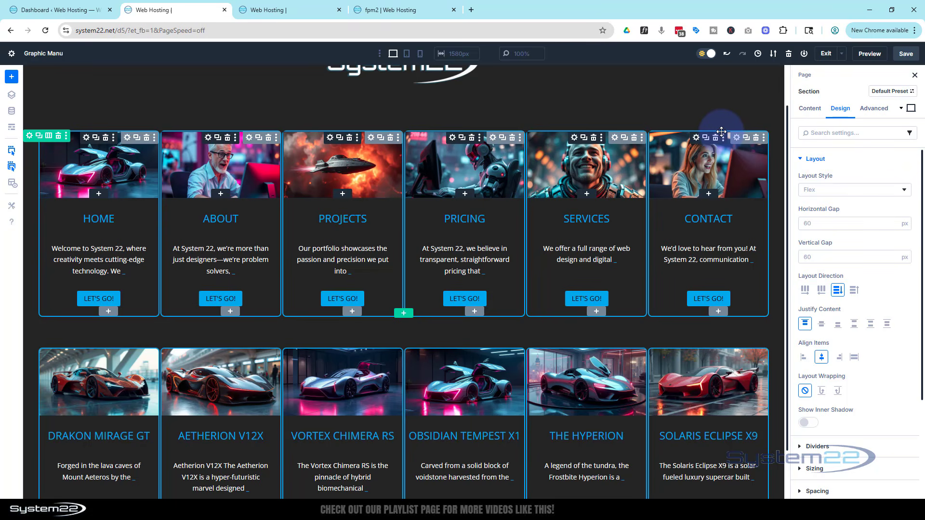
{"action": "scroll", "coordinate": [721, 132], "scroll_direction": "up", "scroll_amount": 1}
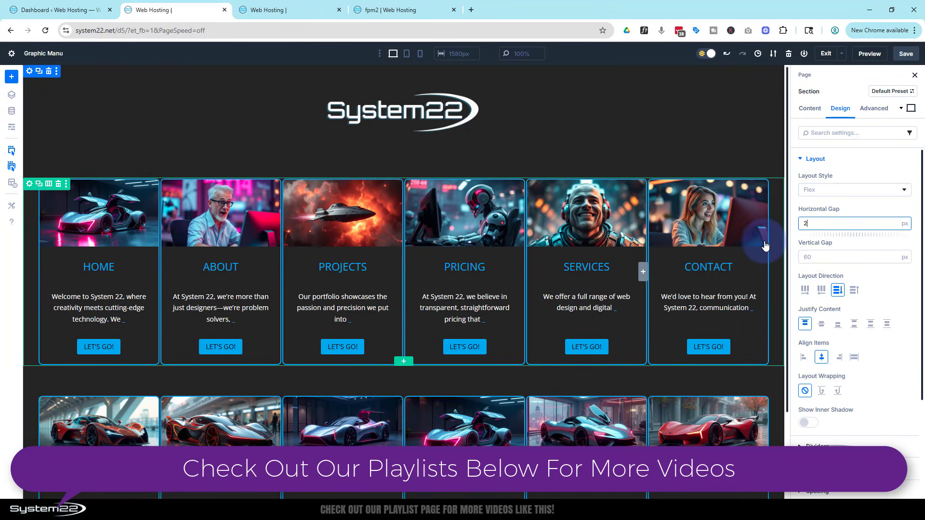
{"action": "left_click", "coordinate": [820, 255]}
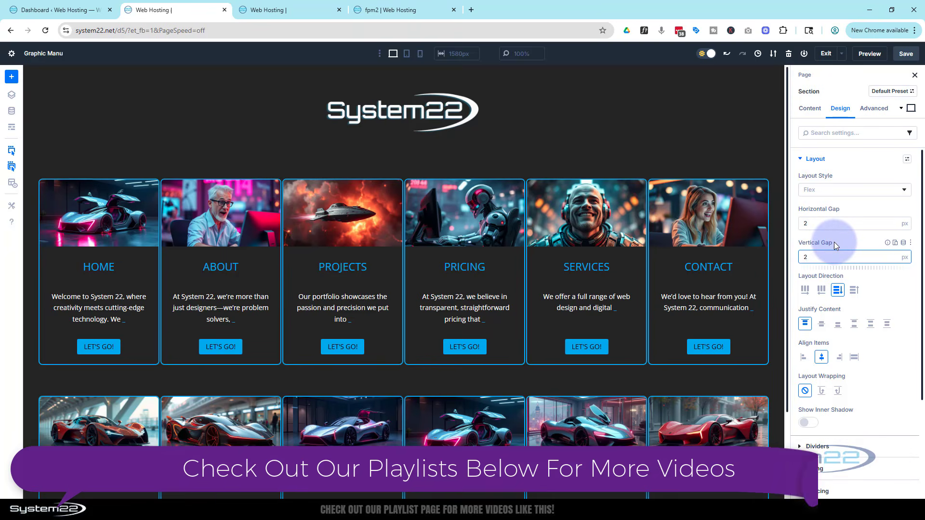
{"action": "type", "text": "2"}
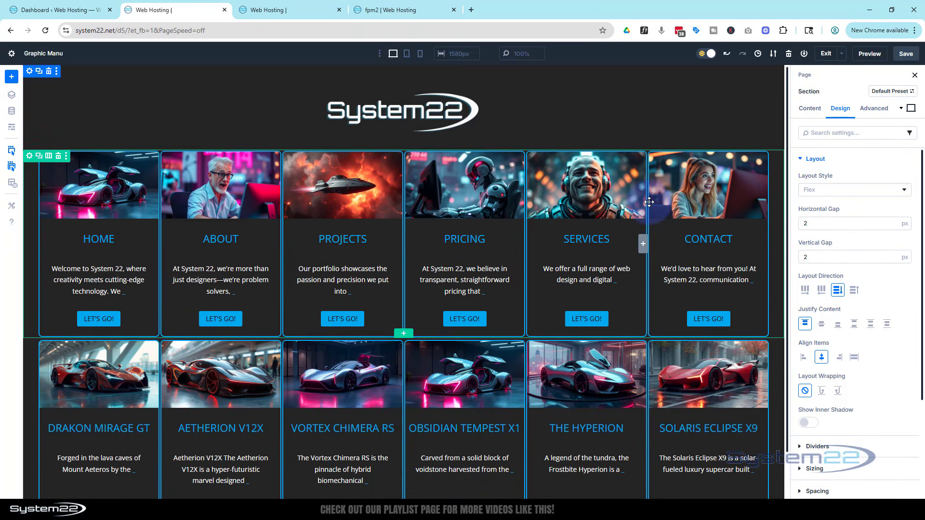
Step: Try the Row Reverse and Column layout directions on the car posts row and return it to Row
{"action": "scroll", "coordinate": [650, 202], "scroll_direction": "down", "scroll_amount": 1}
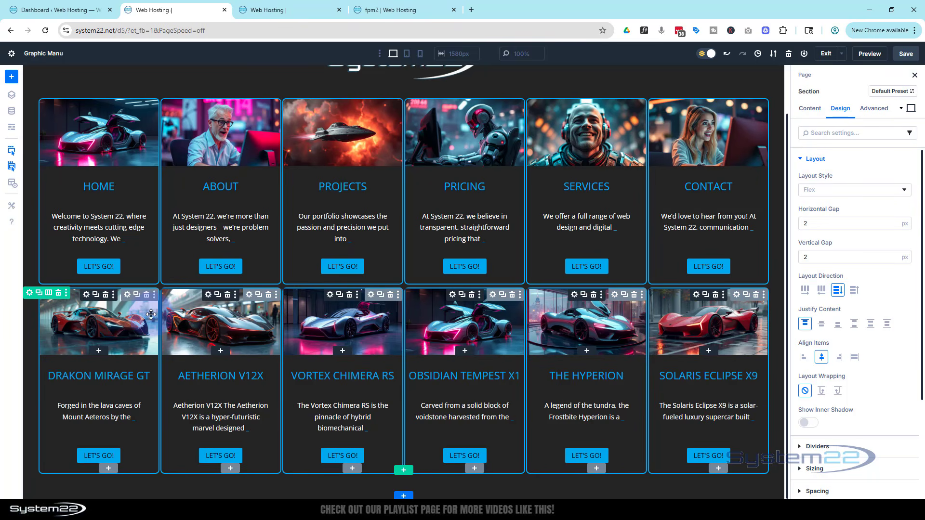
{"action": "left_click", "coordinate": [28, 295]}
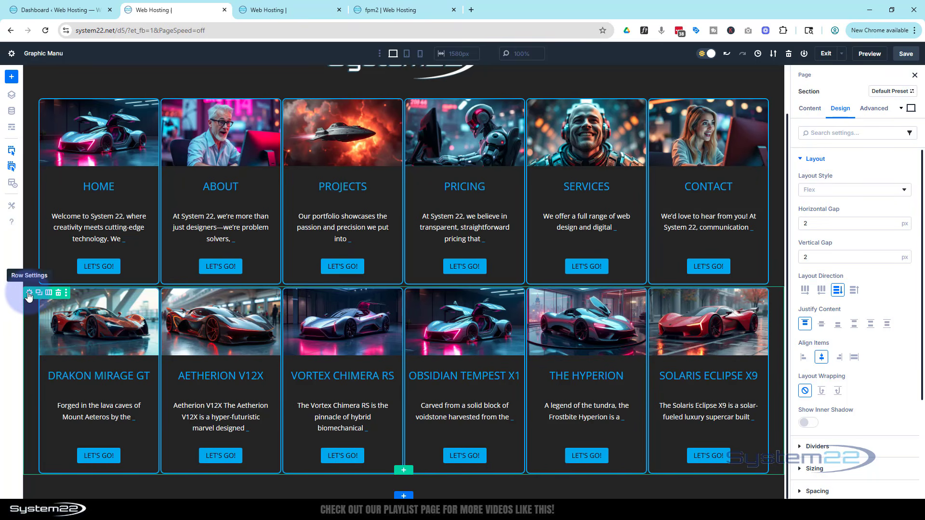
{"action": "left_click", "coordinate": [828, 112]}
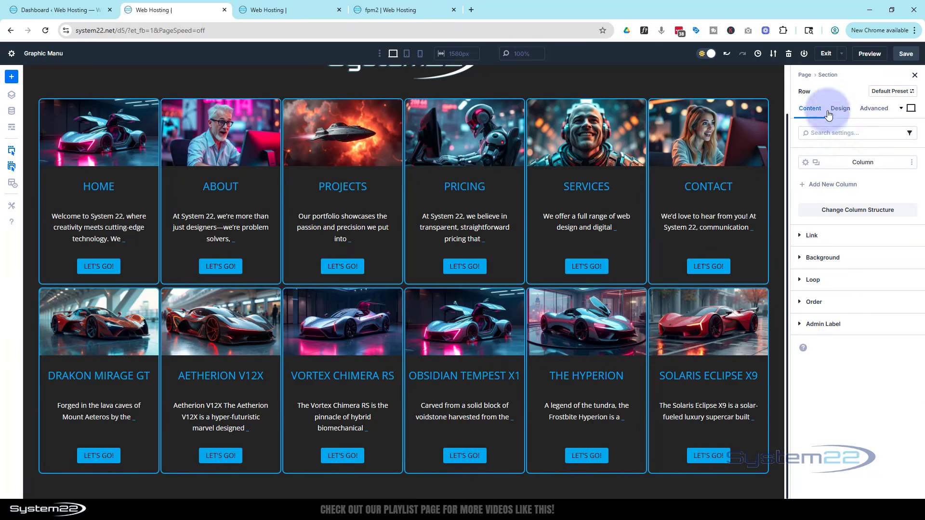
{"action": "left_click", "coordinate": [842, 161]}
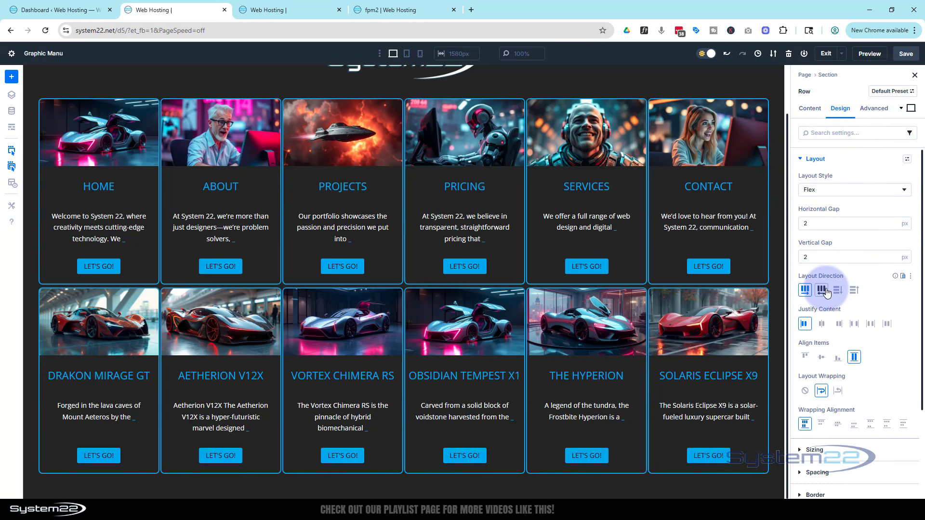
{"action": "left_click", "coordinate": [826, 291]}
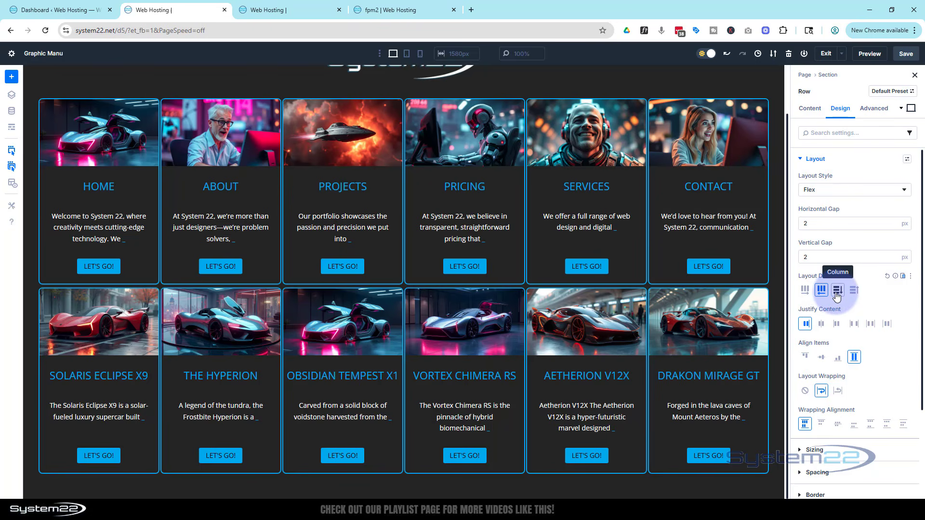
{"action": "left_click", "coordinate": [836, 295]}
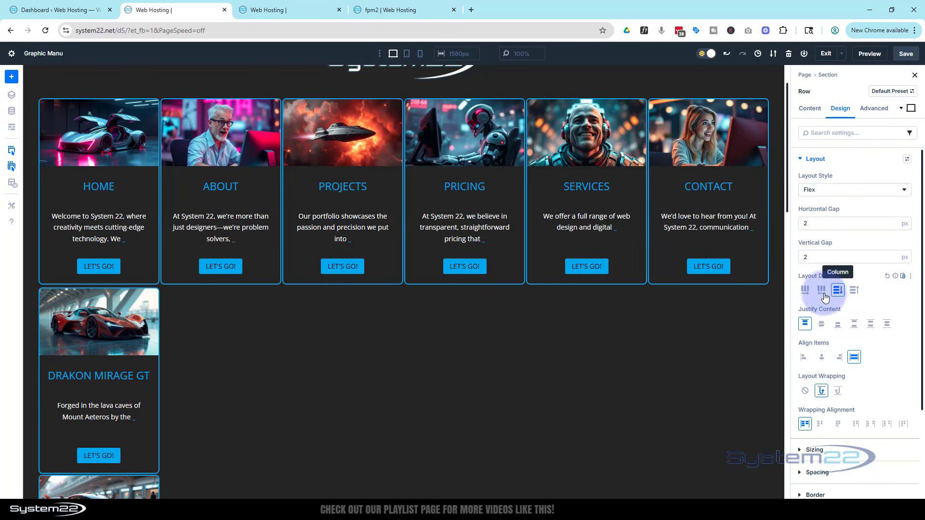
{"action": "left_click", "coordinate": [821, 291]}
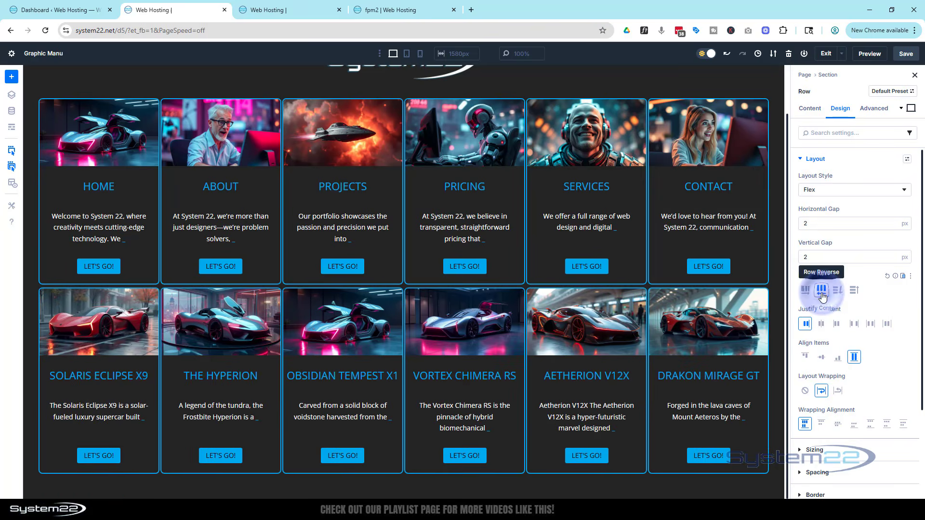
{"action": "left_click", "coordinate": [804, 291]}
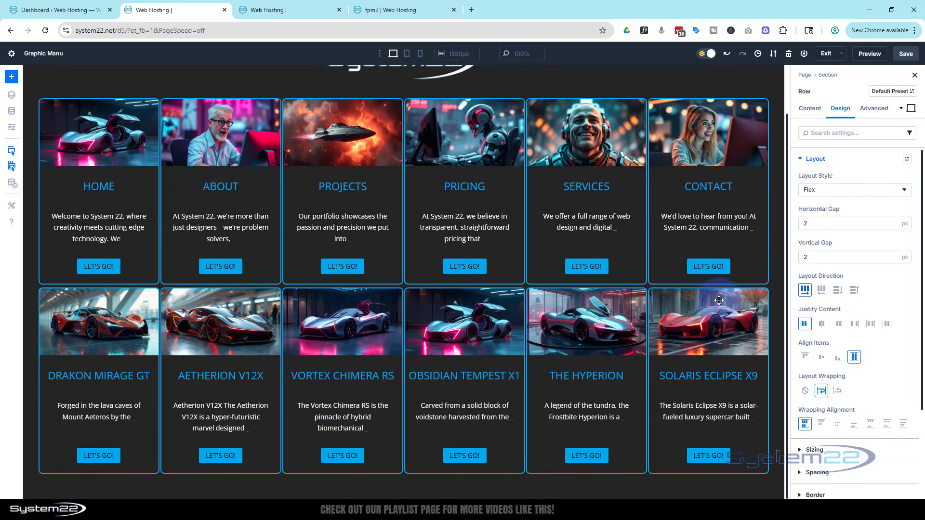
Step: Try ordering the car column's post loop by None and return it to ID
{"action": "left_click", "coordinate": [809, 108]}
{"action": "left_click", "coordinate": [805, 164]}
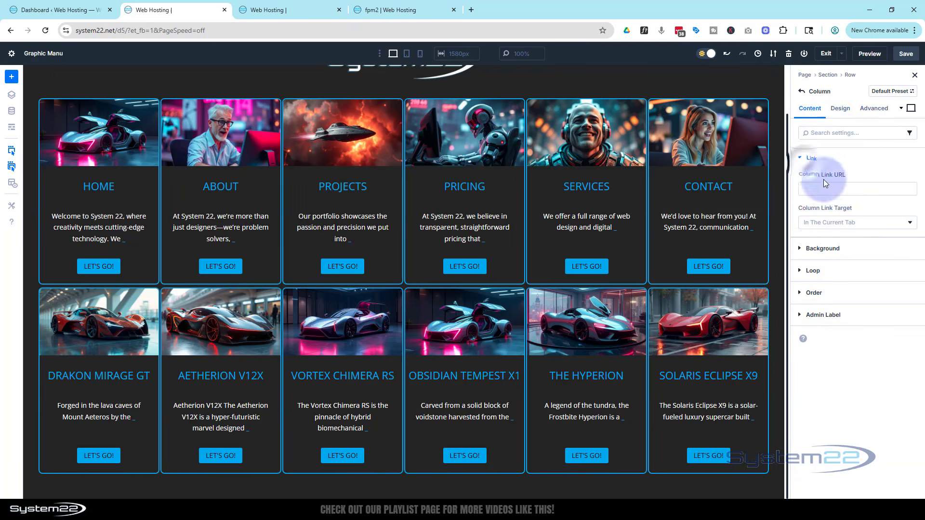
{"action": "left_click", "coordinate": [809, 275]}
{"action": "scroll", "coordinate": [855, 355], "scroll_direction": "down", "scroll_amount": 6}
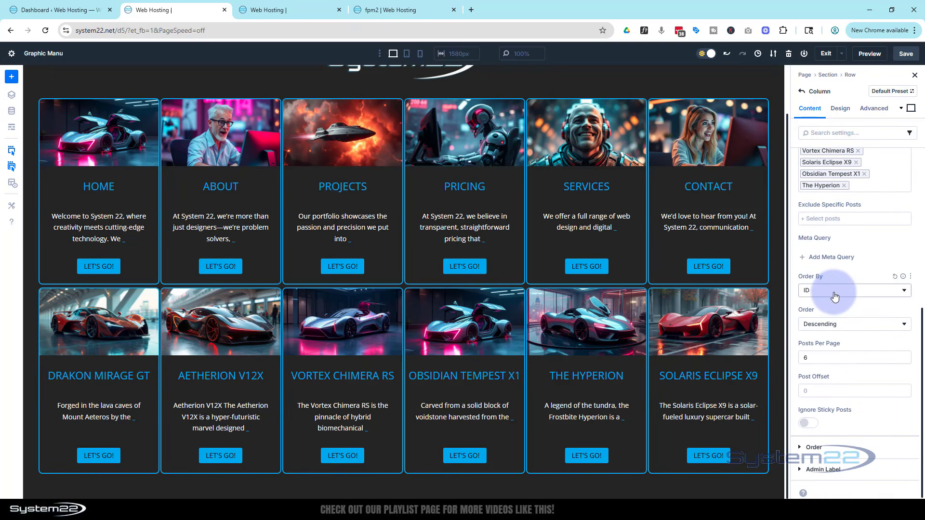
{"action": "left_click", "coordinate": [834, 291]}
{"action": "left_click", "coordinate": [835, 310]}
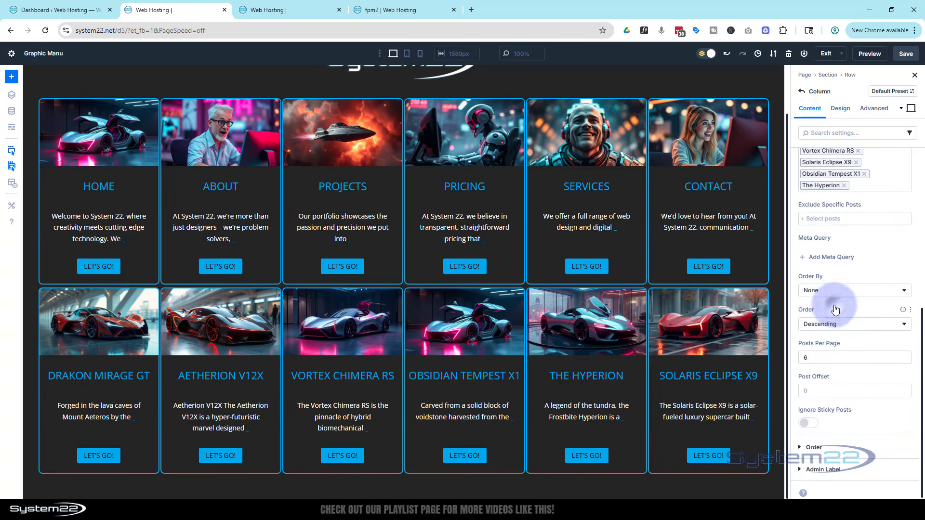
{"action": "left_click", "coordinate": [835, 292]}
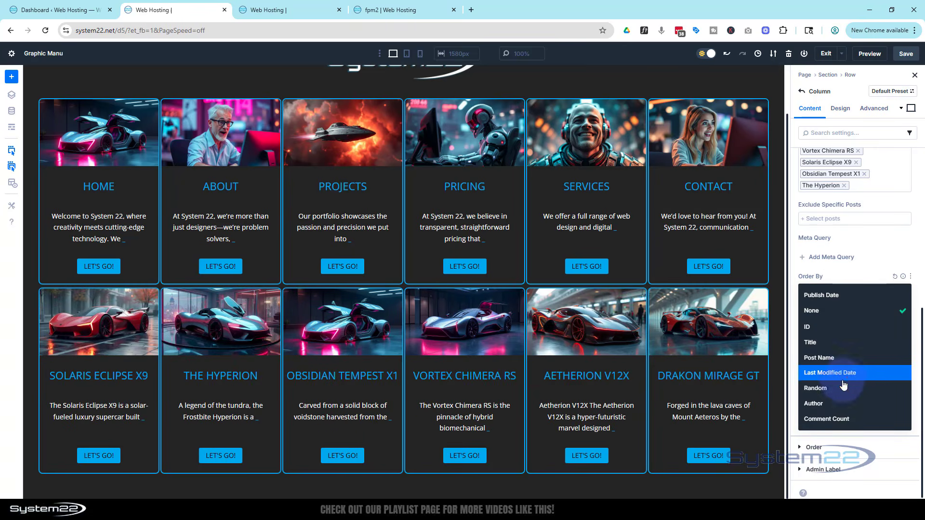
{"action": "left_click", "coordinate": [836, 327]}
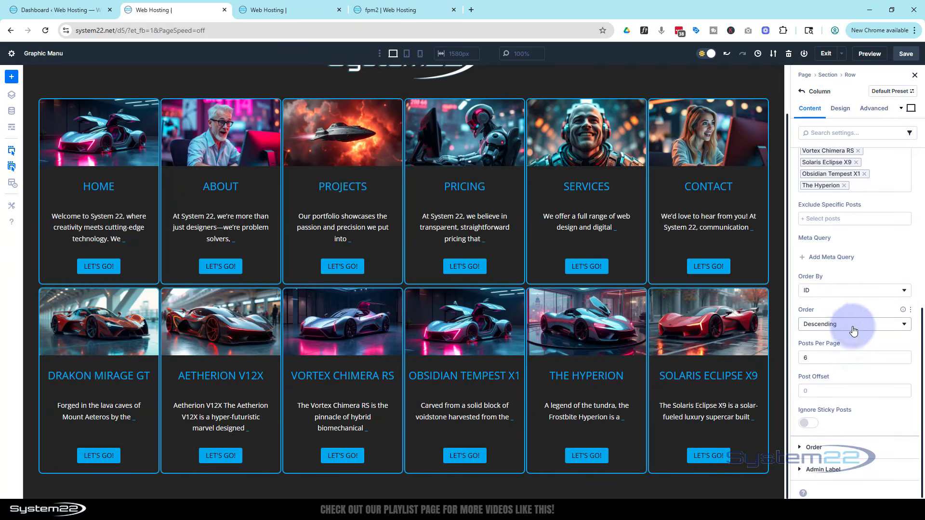
Step: Examine the link settings of the car cards' featured image and of their Let's Go! button
{"action": "left_click", "coordinate": [467, 328]}
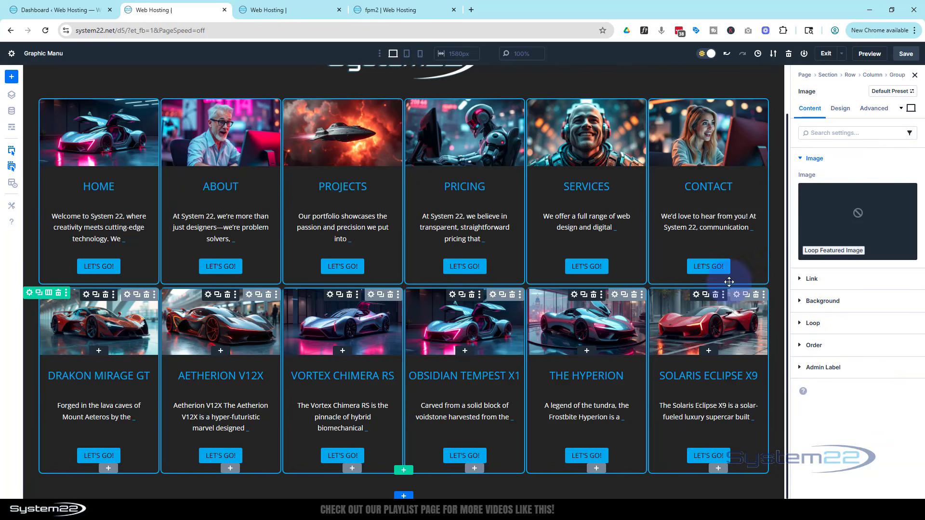
{"action": "left_click", "coordinate": [807, 301]}
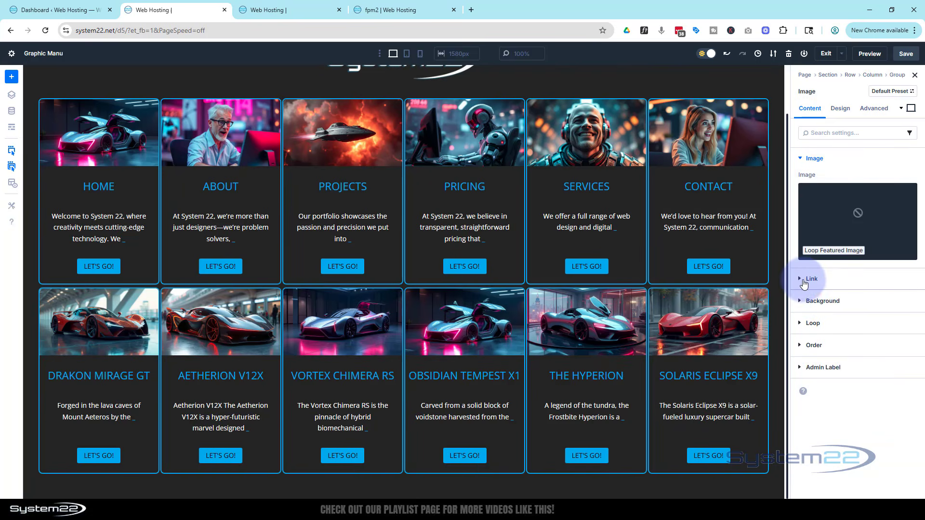
{"action": "left_click", "coordinate": [808, 279]}
{"action": "left_click_drag", "start_coordinate": [804, 249], "coordinate": [830, 246]}
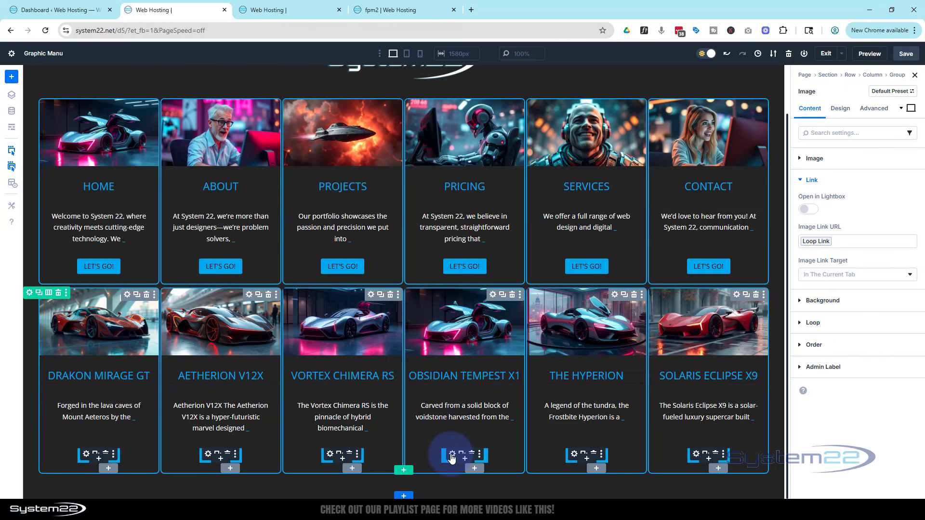
{"action": "left_click", "coordinate": [452, 459]}
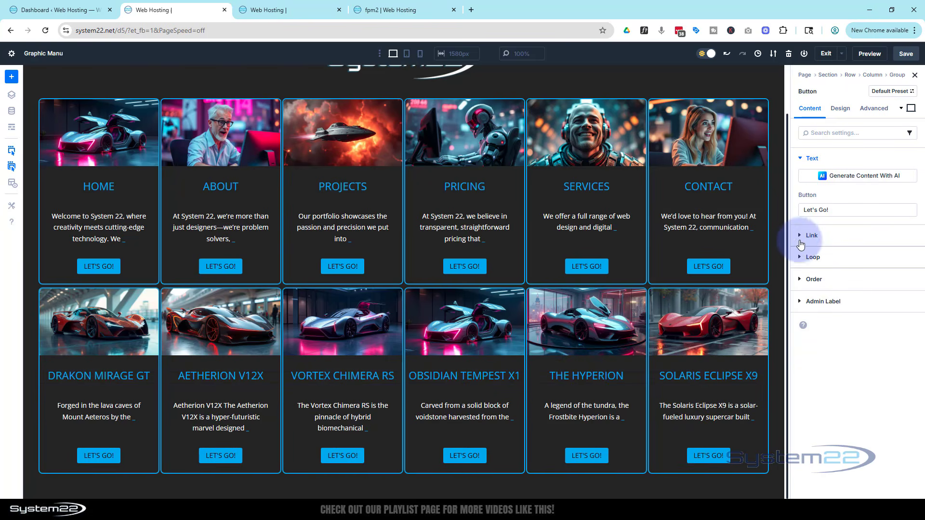
{"action": "left_click", "coordinate": [799, 236]}
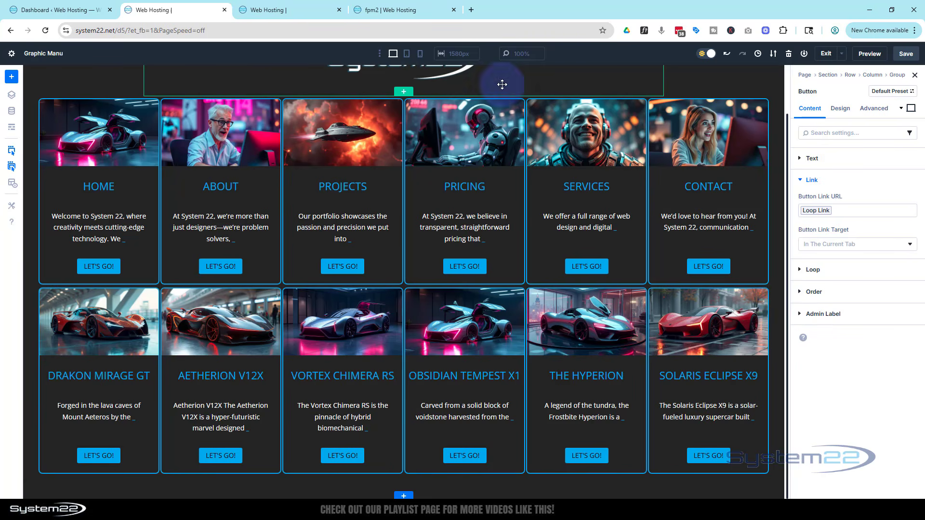
Step: Preview the graphic menu at tablet size and check how the page and car cards are arranged
{"action": "left_click", "coordinate": [407, 53]}
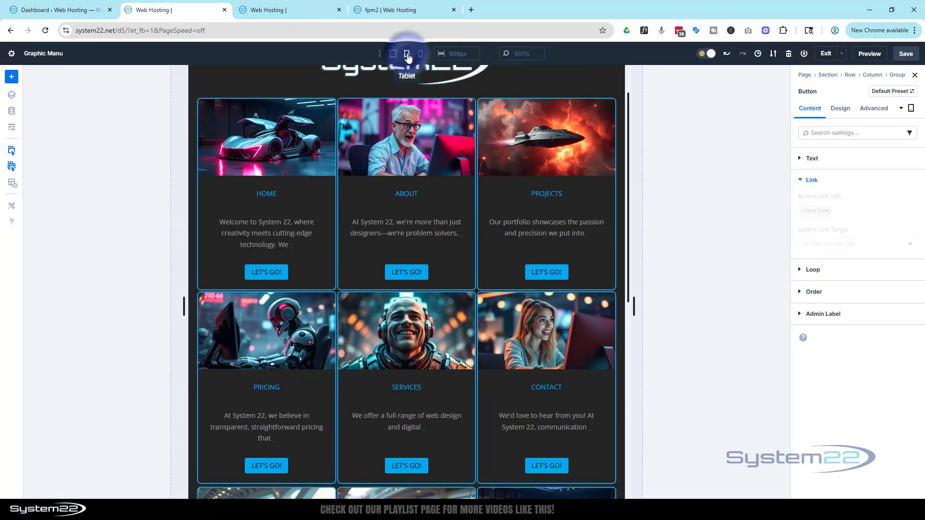
{"action": "scroll", "coordinate": [428, 149], "scroll_direction": "down", "scroll_amount": 3}
{"action": "scroll", "coordinate": [428, 149], "scroll_direction": "down", "scroll_amount": 5}
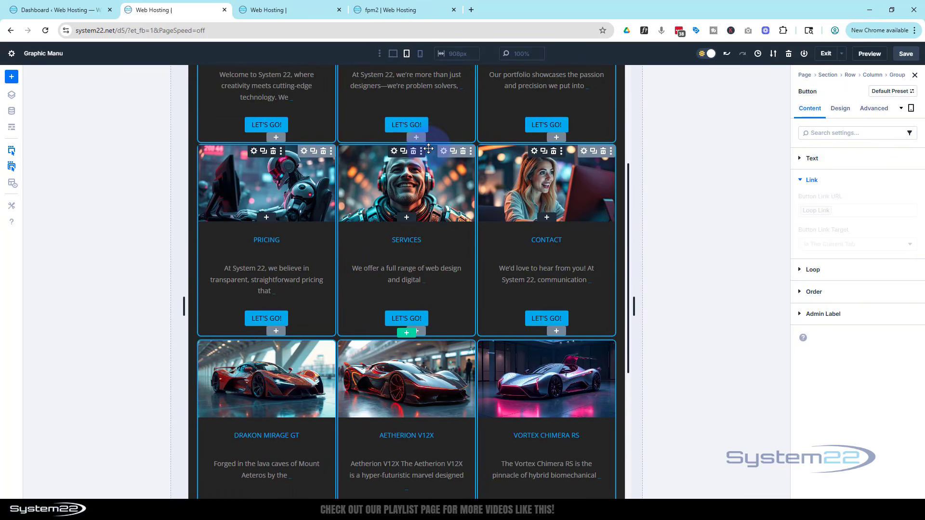
{"action": "scroll", "coordinate": [429, 149], "scroll_direction": "up", "scroll_amount": 8}
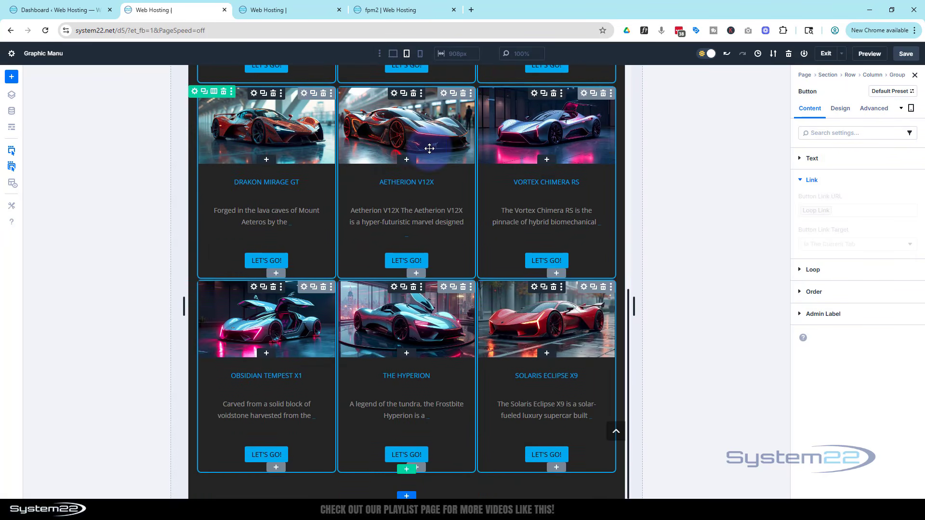
{"action": "scroll", "coordinate": [430, 147], "scroll_direction": "up", "scroll_amount": 1}
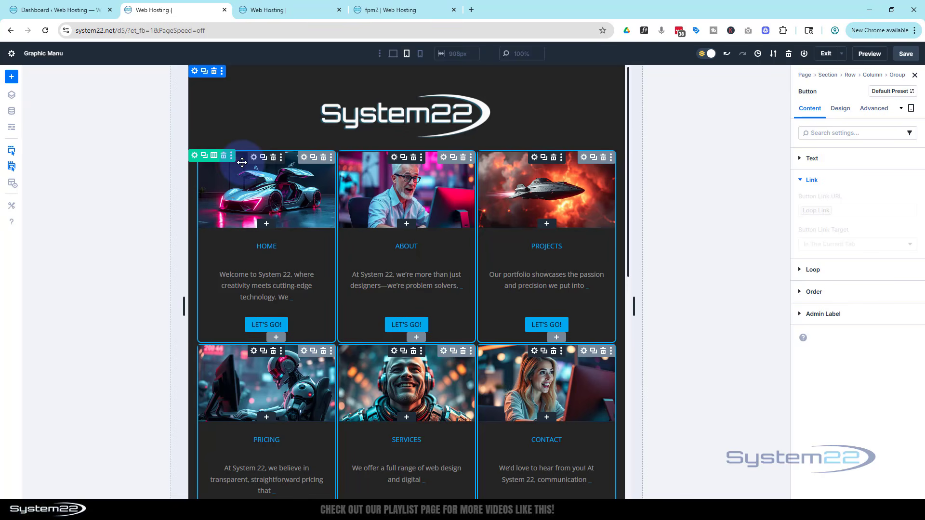
Step: Try a 1/4 column class on the pages row's column for tablet and return it to 1/3
{"action": "left_click", "coordinate": [195, 156]}
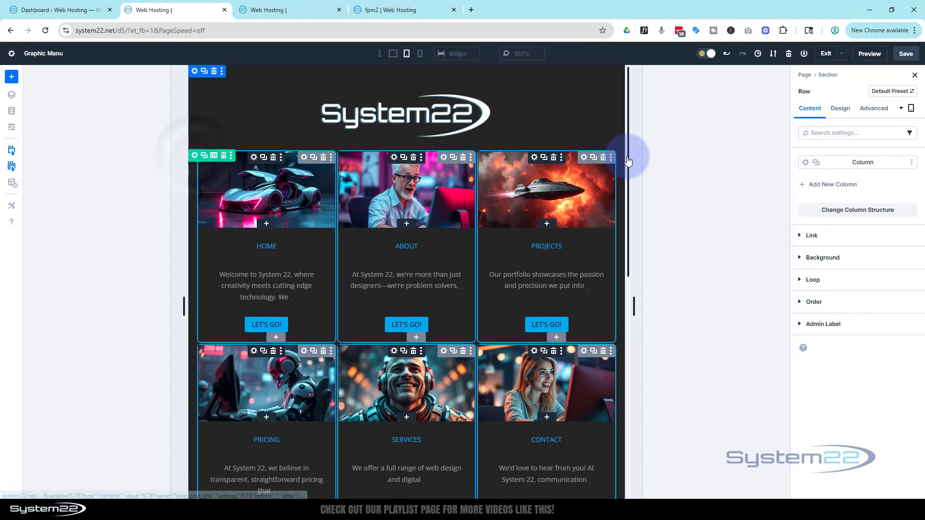
{"action": "left_click", "coordinate": [805, 163]}
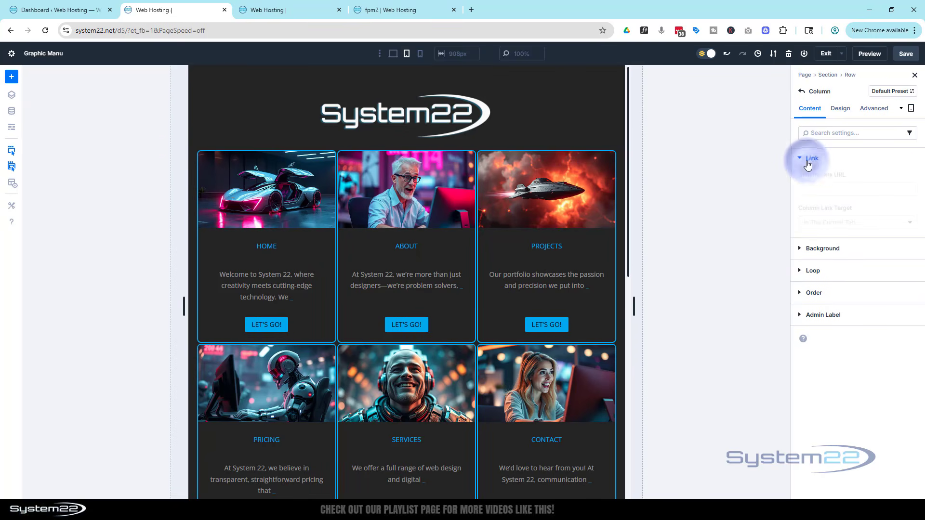
{"action": "left_click", "coordinate": [841, 109]}
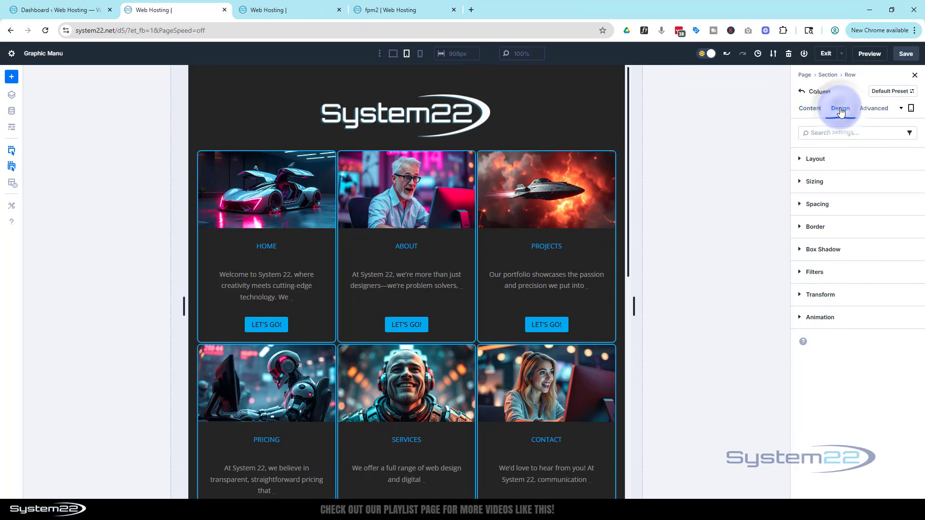
{"action": "left_click", "coordinate": [836, 181]}
{"action": "left_click", "coordinate": [817, 213]}
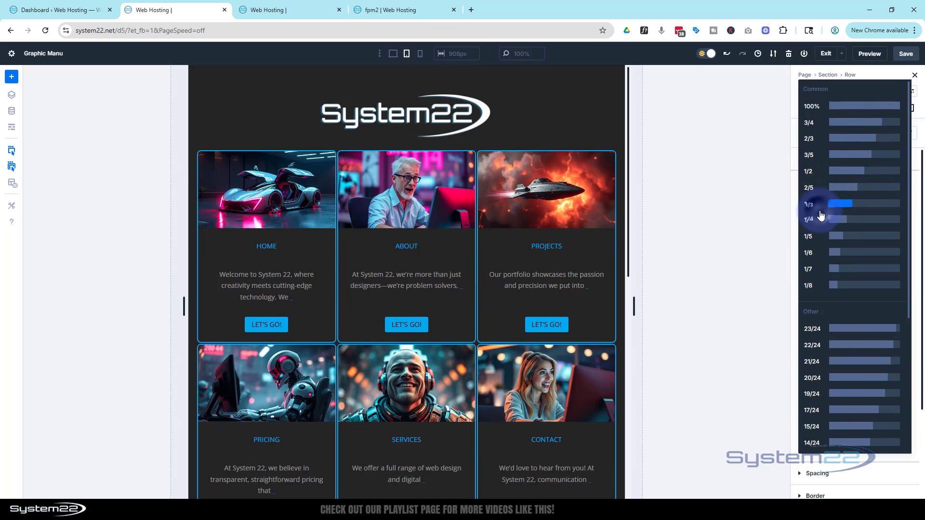
{"action": "left_click", "coordinate": [844, 221]}
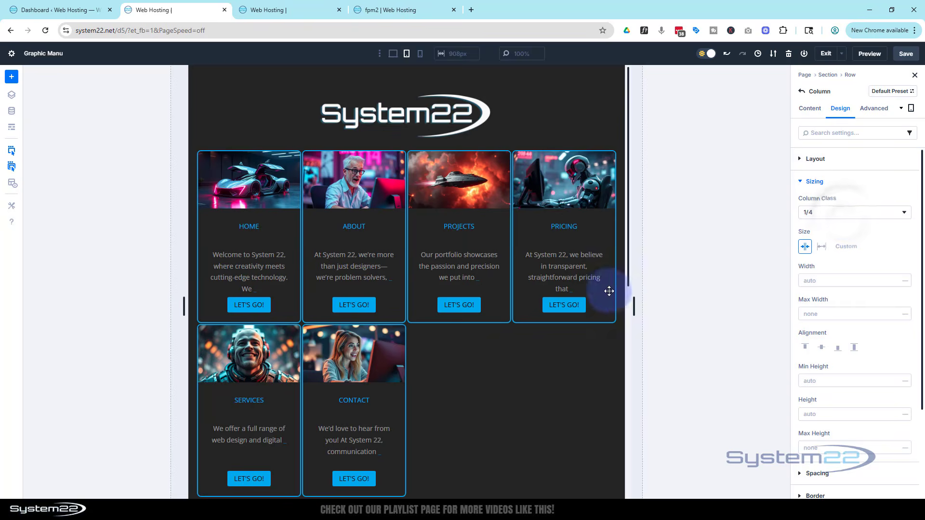
{"action": "scroll", "coordinate": [563, 299], "scroll_direction": "down", "scroll_amount": 3}
{"action": "scroll", "coordinate": [563, 297], "scroll_direction": "down", "scroll_amount": 2}
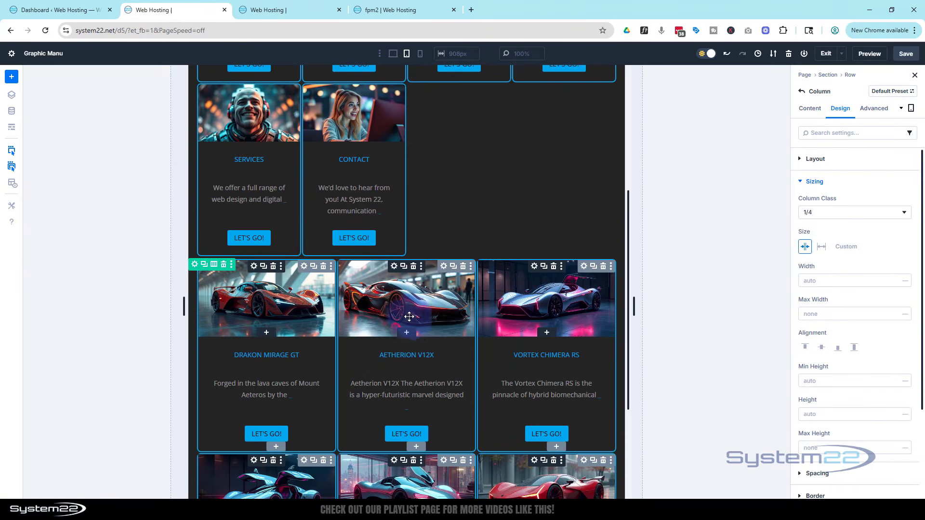
{"action": "scroll", "coordinate": [454, 226], "scroll_direction": "up", "scroll_amount": 5}
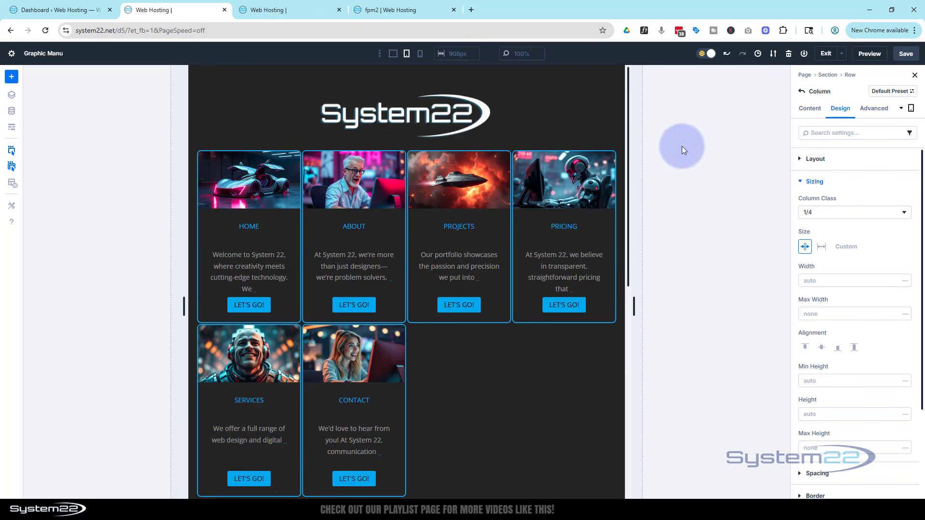
{"action": "left_click", "coordinate": [828, 215]}
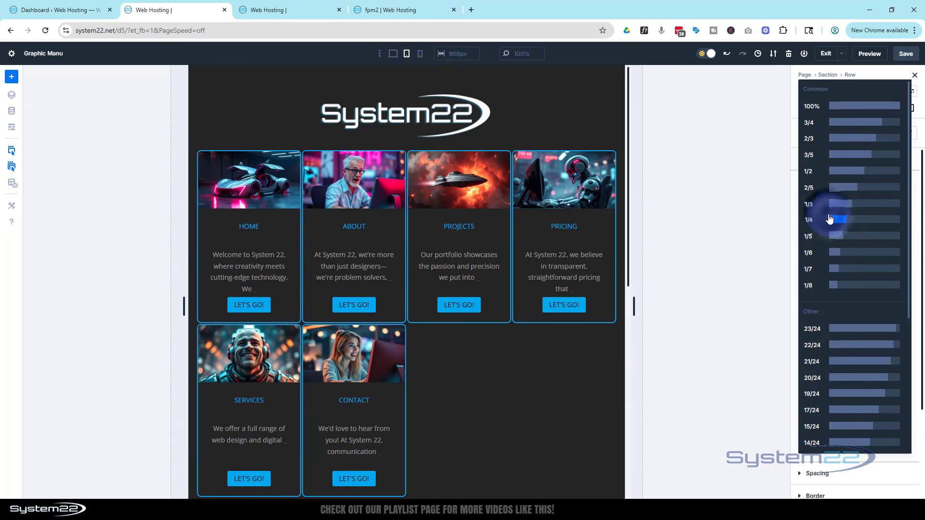
{"action": "left_click", "coordinate": [843, 208]}
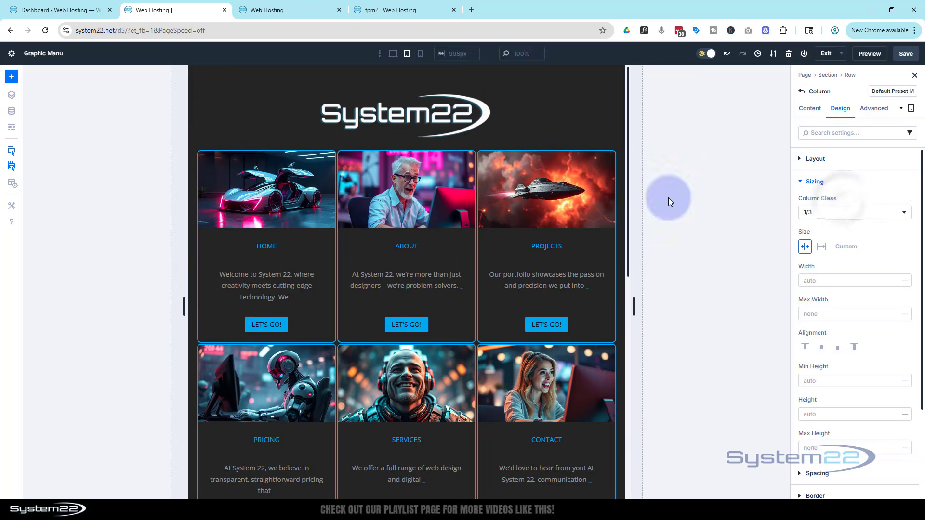
Step: Preview the graphic menu at phone size and check the arrangement of both card rows
{"action": "left_click", "coordinate": [420, 55]}
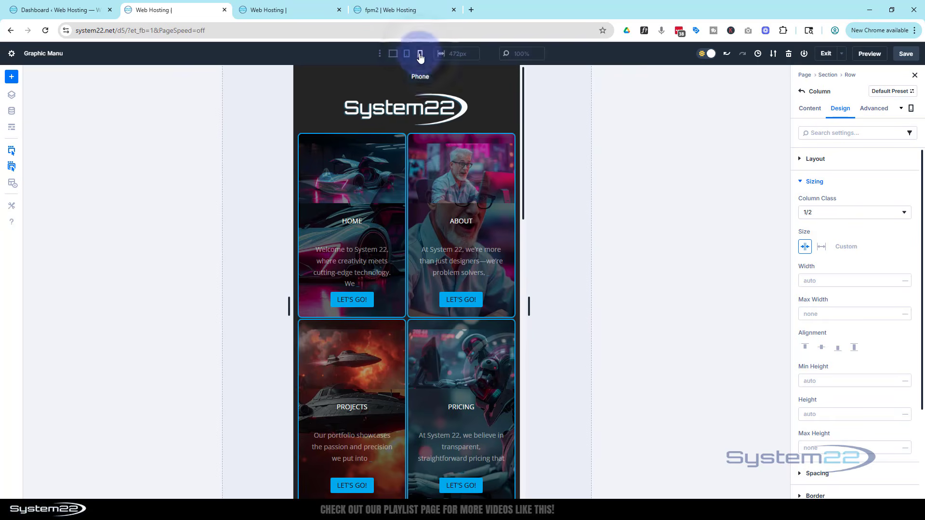
{"action": "scroll", "coordinate": [441, 161], "scroll_direction": "down", "scroll_amount": 2}
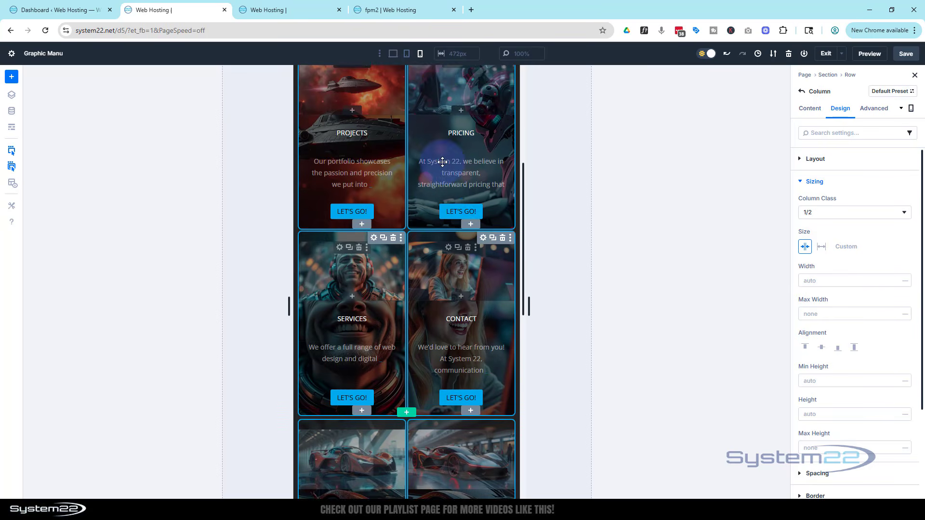
{"action": "scroll", "coordinate": [395, 142], "scroll_direction": "down", "scroll_amount": 2}
{"action": "scroll", "coordinate": [395, 142], "scroll_direction": "down", "scroll_amount": 8}
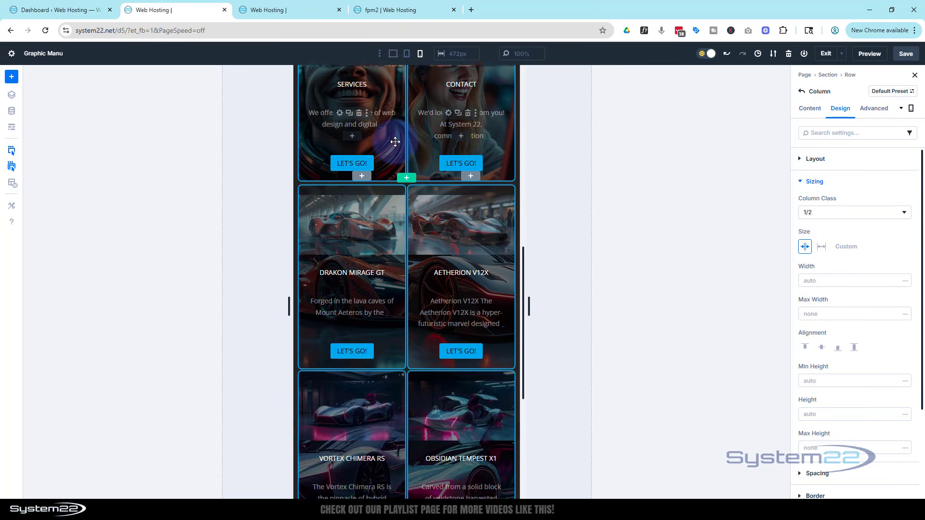
{"action": "scroll", "coordinate": [396, 142], "scroll_direction": "up", "scroll_amount": 5}
{"action": "scroll", "coordinate": [396, 142], "scroll_direction": "up", "scroll_amount": 7}
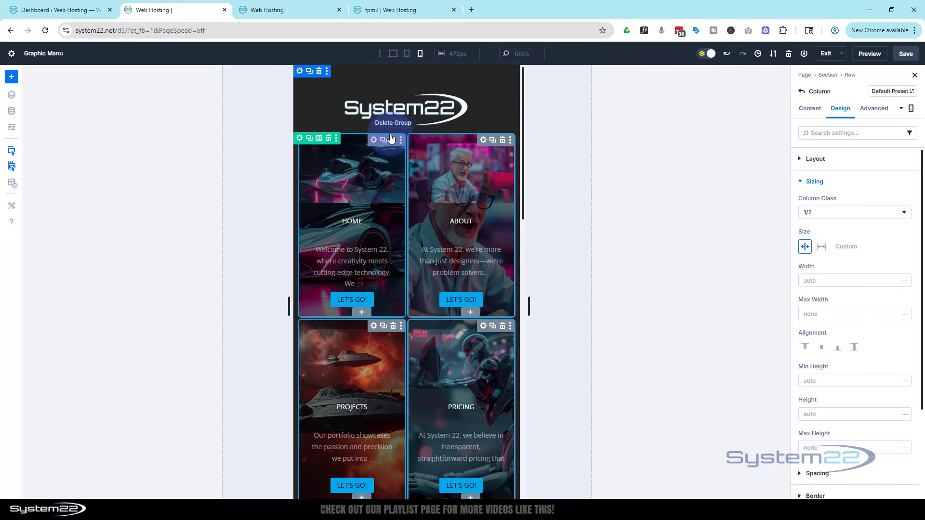
Step: Return the layout to desktop size, save the page, and check both card rows in the live page preview
{"action": "left_click", "coordinate": [394, 54]}
{"action": "left_click", "coordinate": [904, 54]}
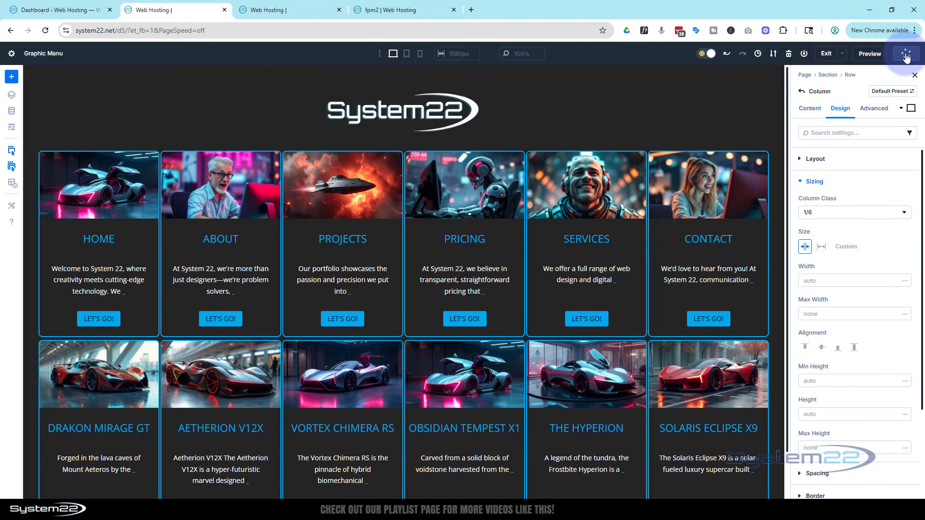
{"action": "left_click", "coordinate": [866, 54]}
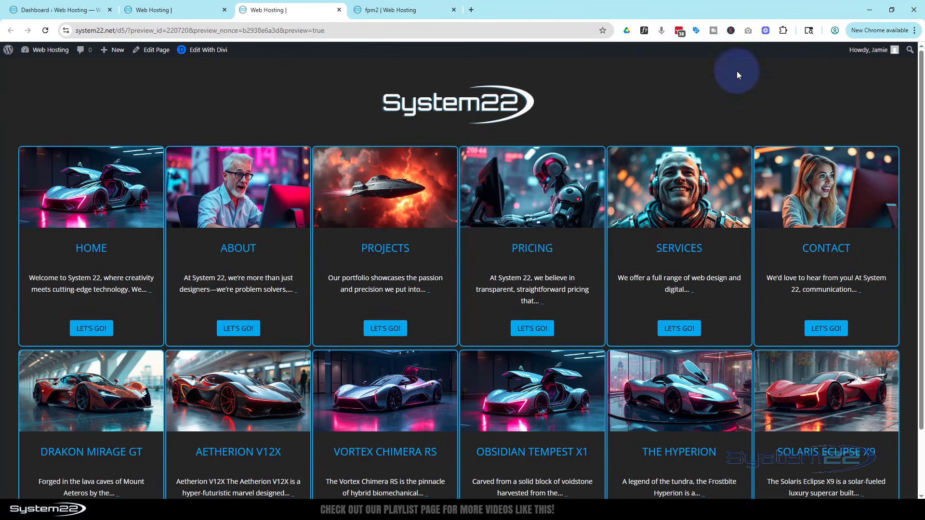
{"action": "scroll", "coordinate": [684, 80], "scroll_direction": "down", "scroll_amount": 2}
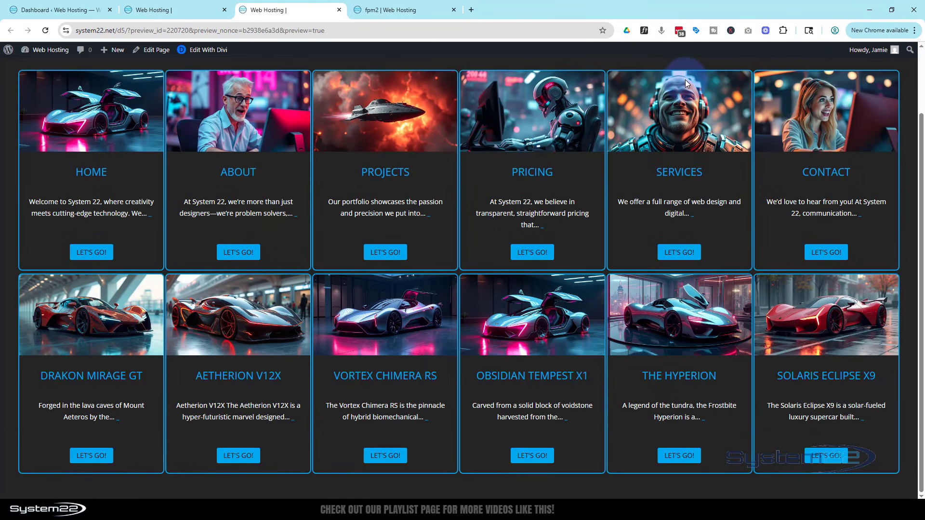
{"action": "scroll", "coordinate": [686, 90], "scroll_direction": "up", "scroll_amount": 2}
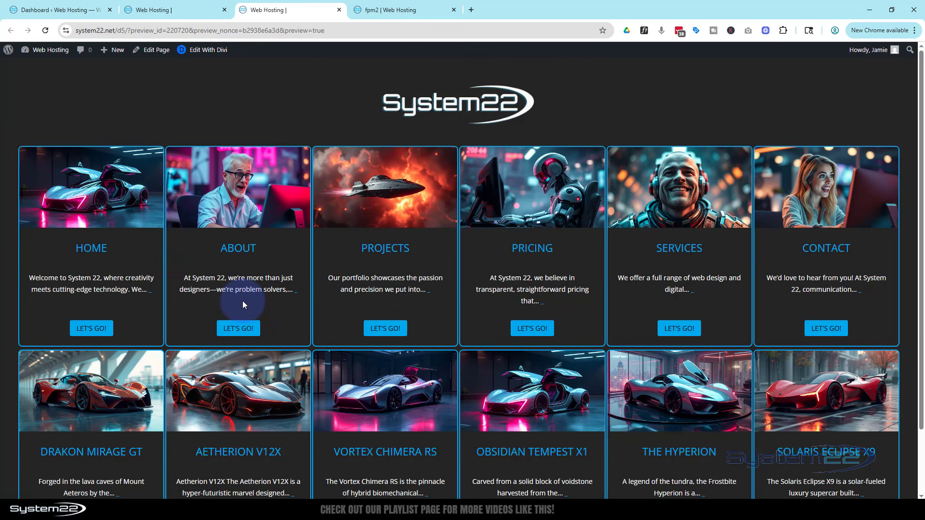
Step: Test the About card's Let's Go! link in a separate tab and the Vortex Chimera RS card's link, returning to the menu preview
{"action": "middle_click", "coordinate": [238, 330]}
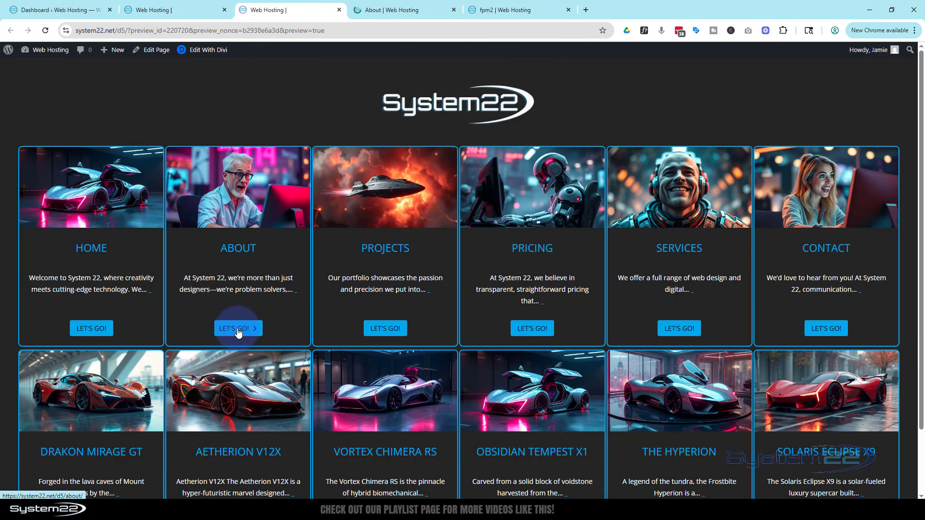
{"action": "left_click", "coordinate": [385, 10]}
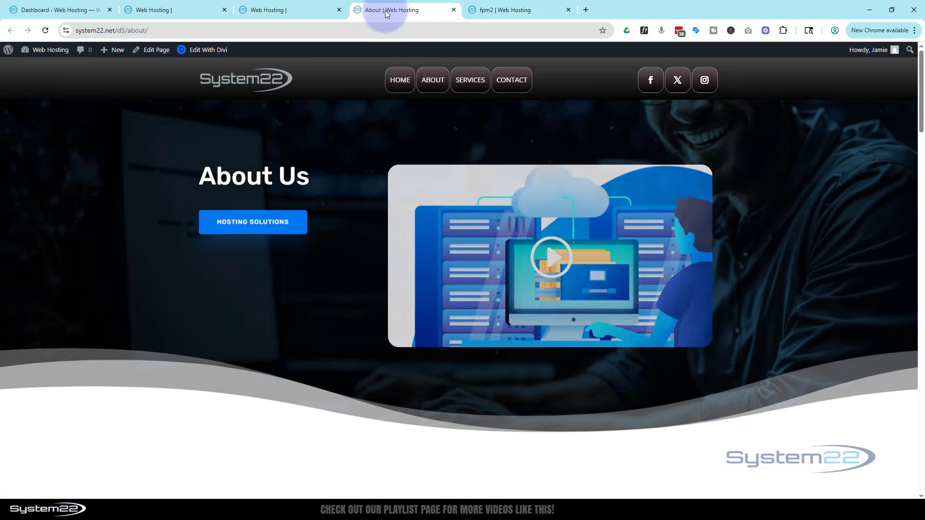
{"action": "left_click", "coordinate": [454, 10]}
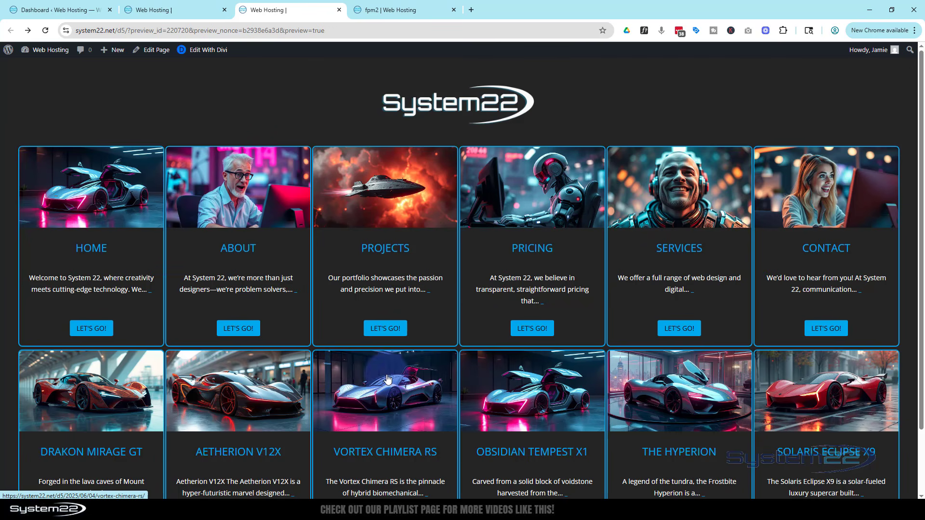
{"action": "left_click", "coordinate": [382, 409]}
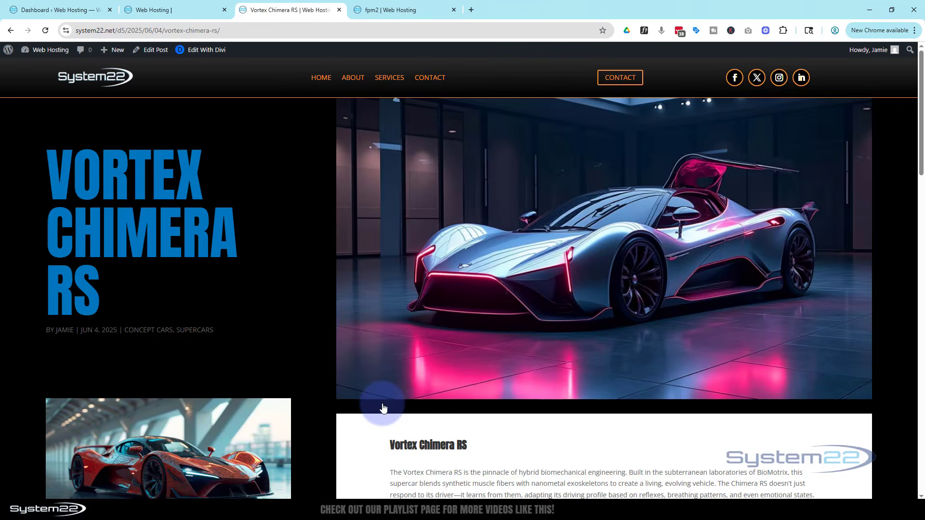
{"action": "left_click", "coordinate": [10, 31]}
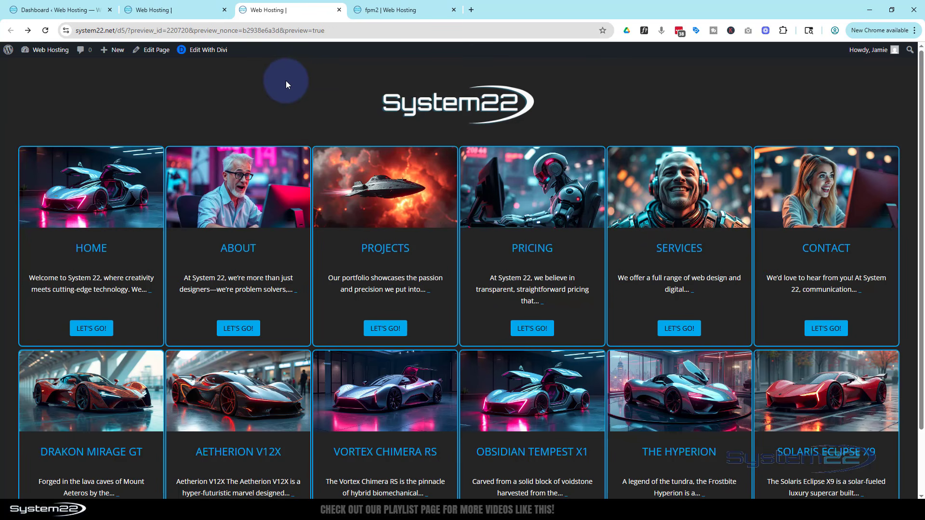
Step: Emulate an iPad Air in the browser's developer tools and check the arrangement of the page and car cards
{"action": "key", "text": "ctrl+shift+i"}
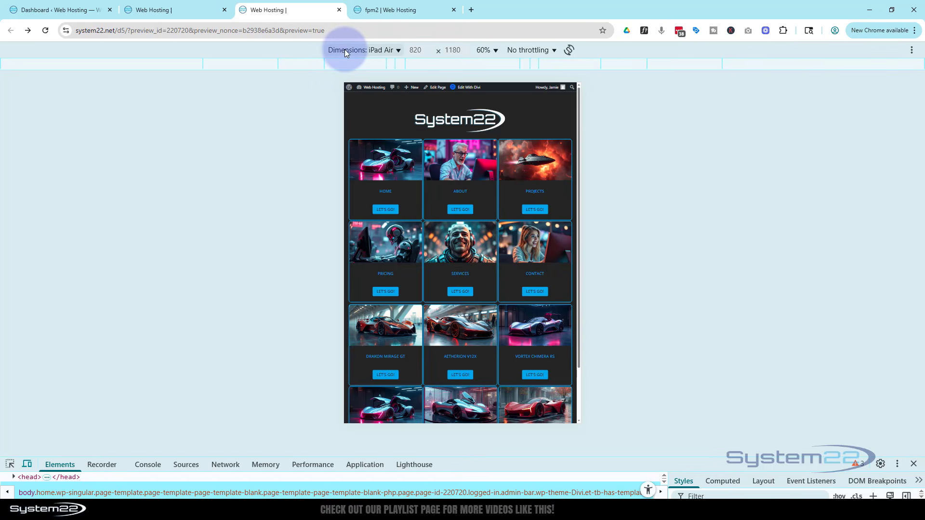
{"action": "scroll", "coordinate": [420, 200], "scroll_direction": "down", "scroll_amount": 2}
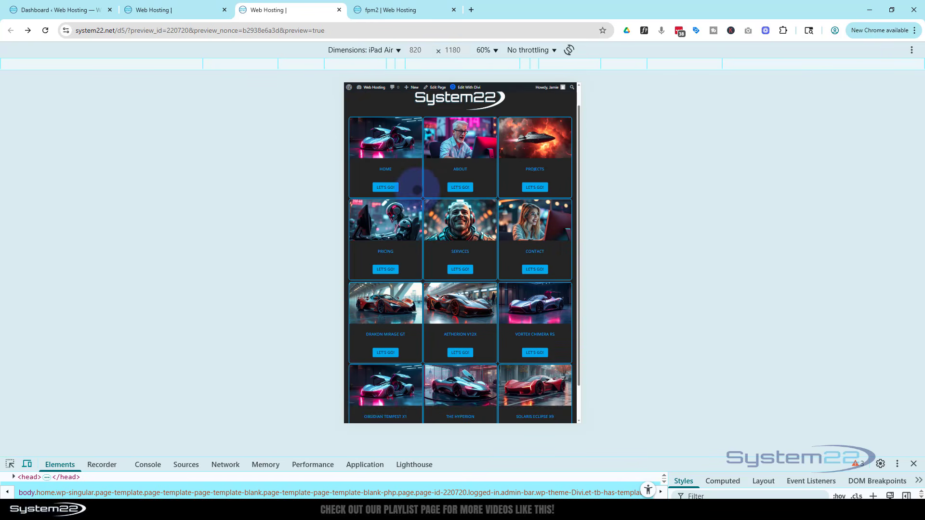
{"action": "scroll", "coordinate": [414, 203], "scroll_direction": "up", "scroll_amount": 2}
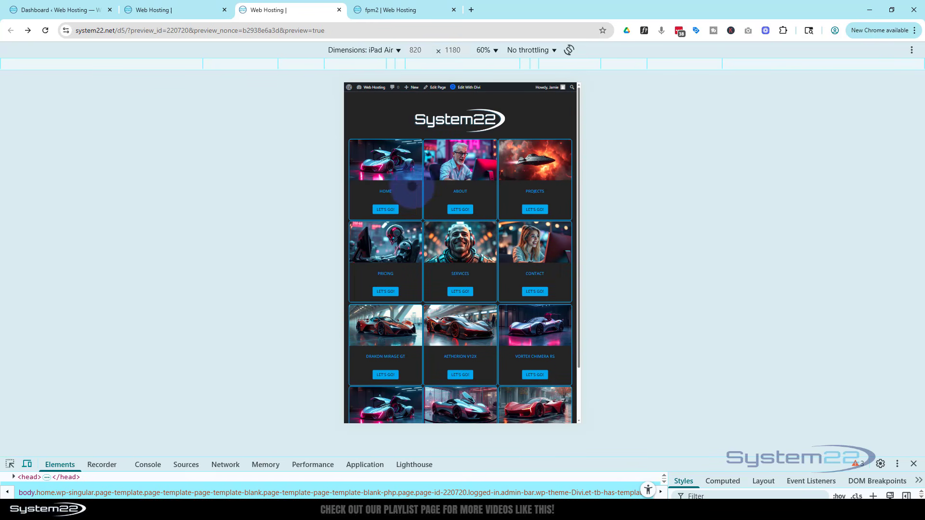
Step: Switch the emulated device to iPhone 12 Pro, check both card rows, and close the developer tools
{"action": "left_click", "coordinate": [362, 50]}
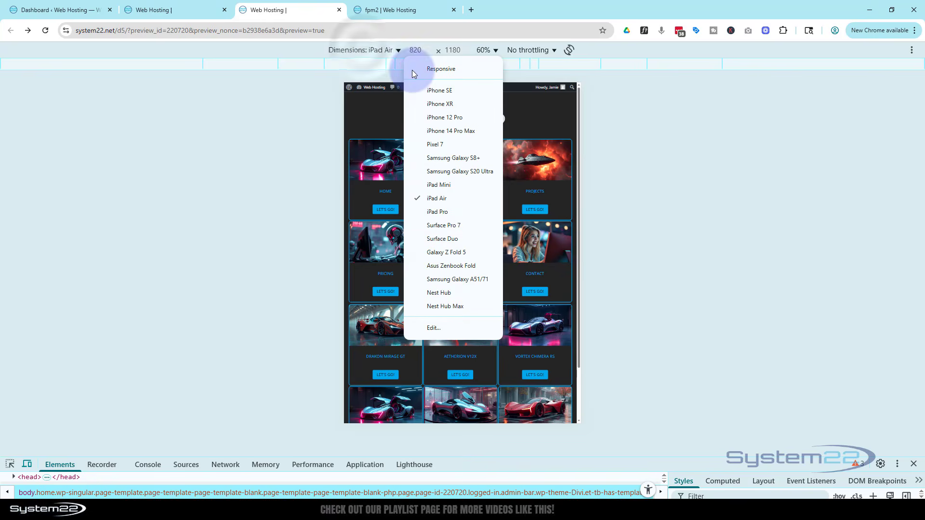
{"action": "left_click", "coordinate": [431, 118]}
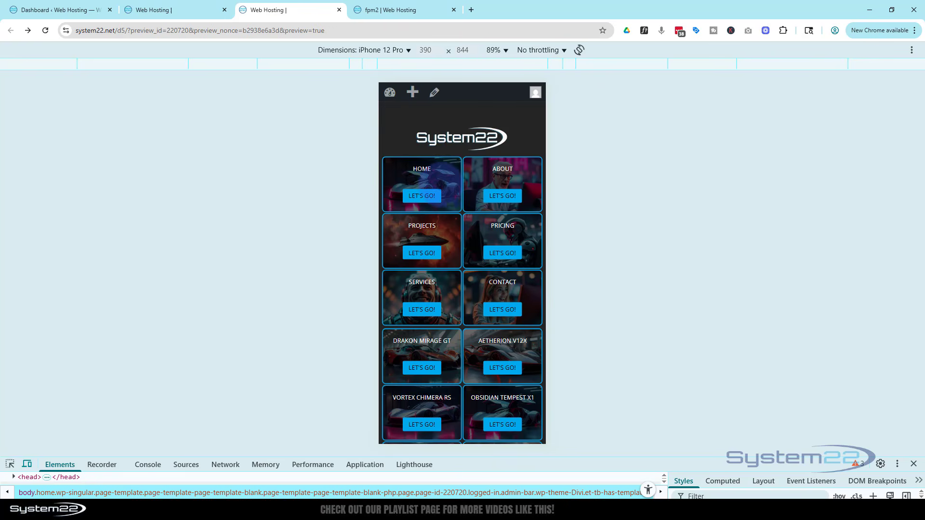
{"action": "scroll", "coordinate": [438, 176], "scroll_direction": "down", "scroll_amount": 2}
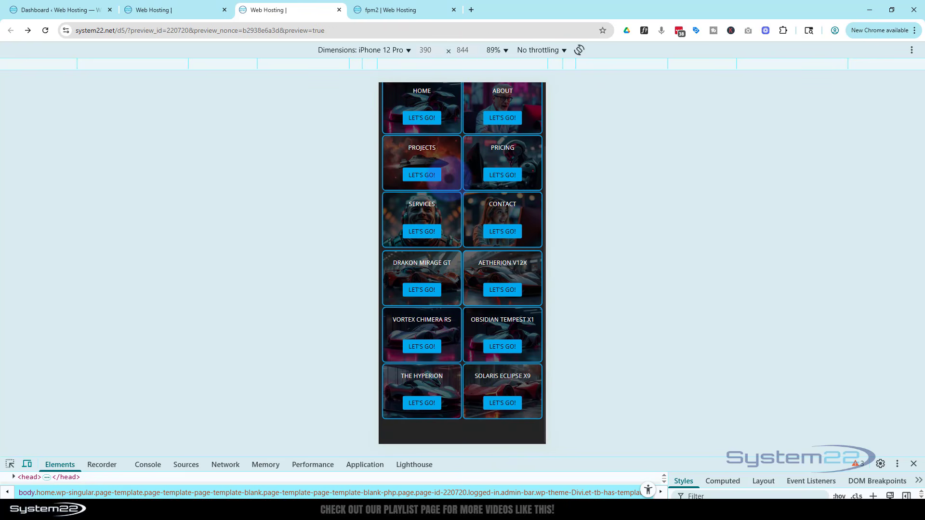
{"action": "scroll", "coordinate": [448, 177], "scroll_direction": "up", "scroll_amount": 2}
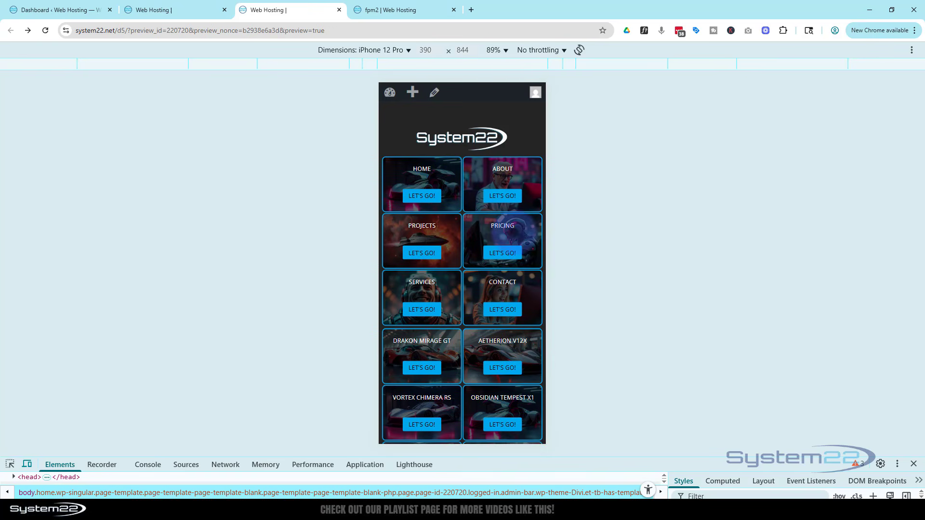
{"action": "left_click", "coordinate": [913, 463]}
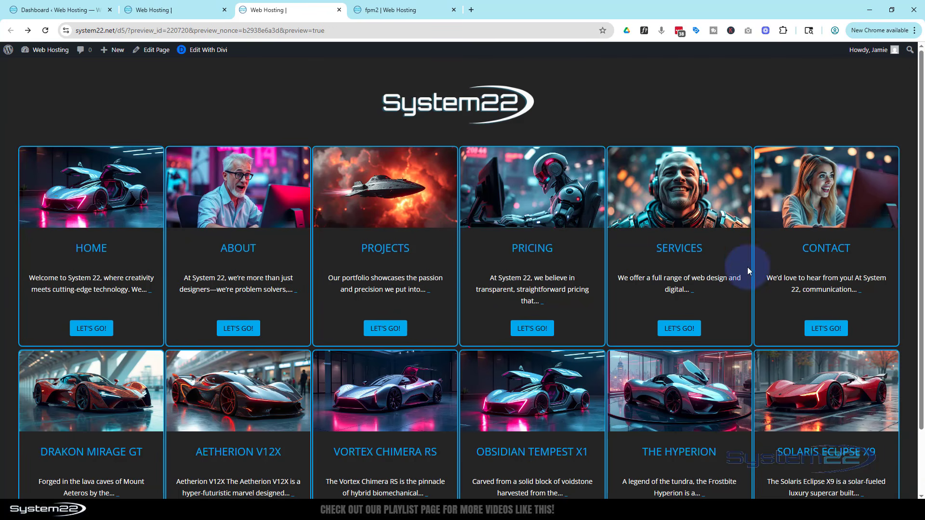
{"action": "scroll", "coordinate": [566, 245], "scroll_direction": "down", "scroll_amount": 1}
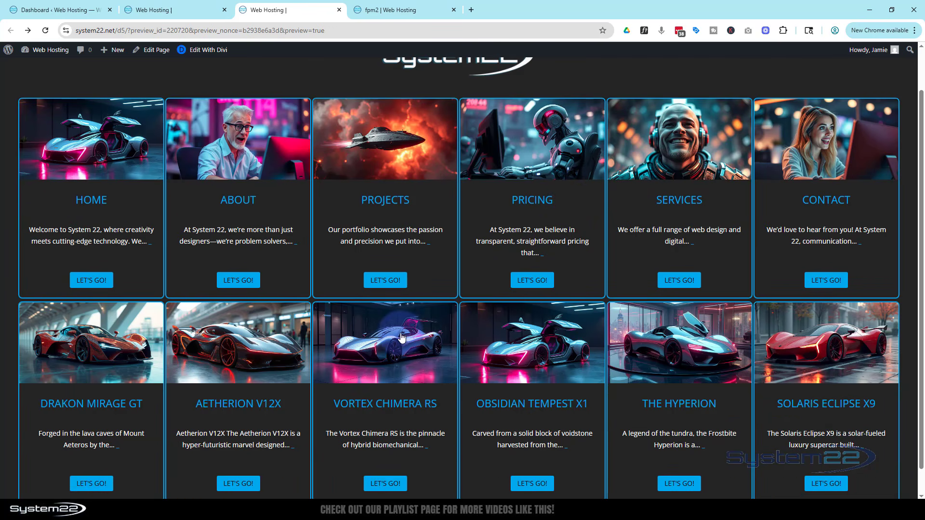
{"action": "scroll", "coordinate": [390, 224], "scroll_direction": "down", "scroll_amount": 1}
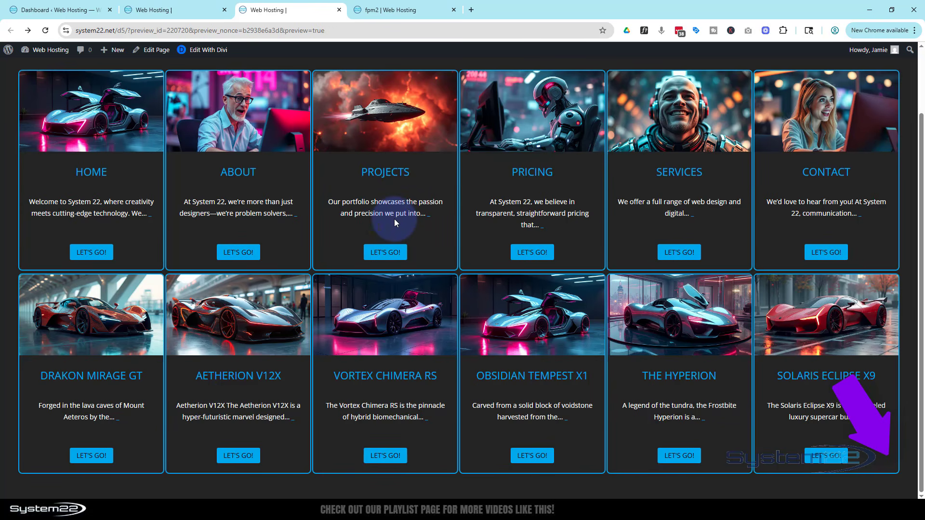
{"action": "scroll", "coordinate": [398, 224], "scroll_direction": "up", "scroll_amount": 2}
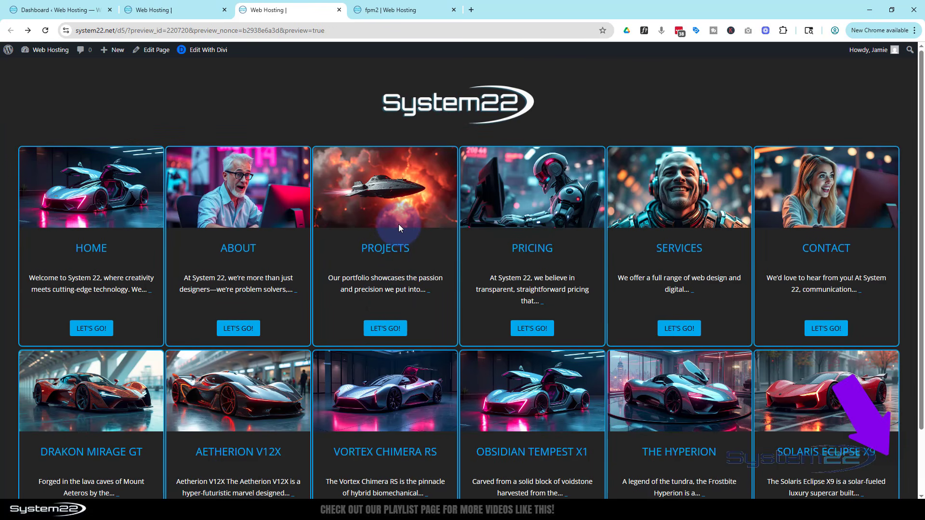